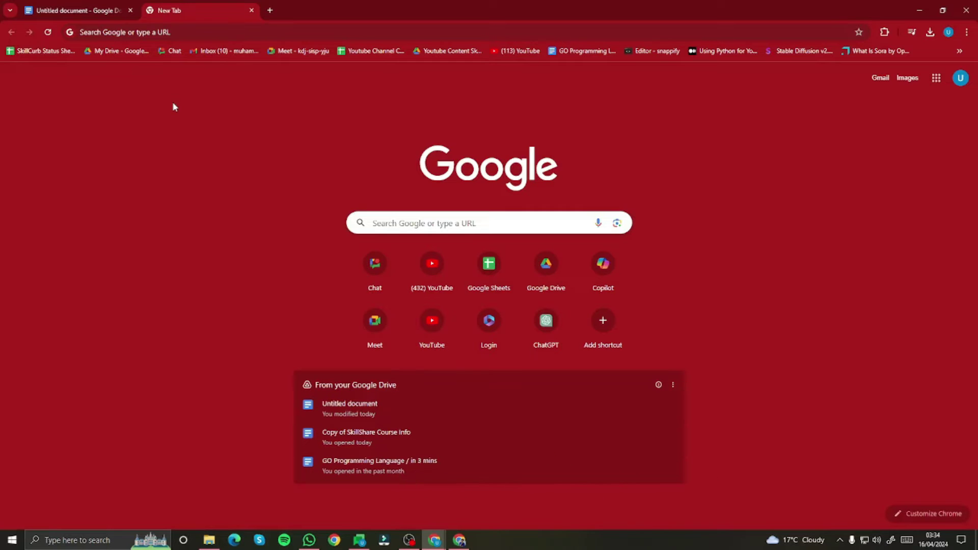
Search Google for 'ai news' and show the full list of news results.
click(380, 216)
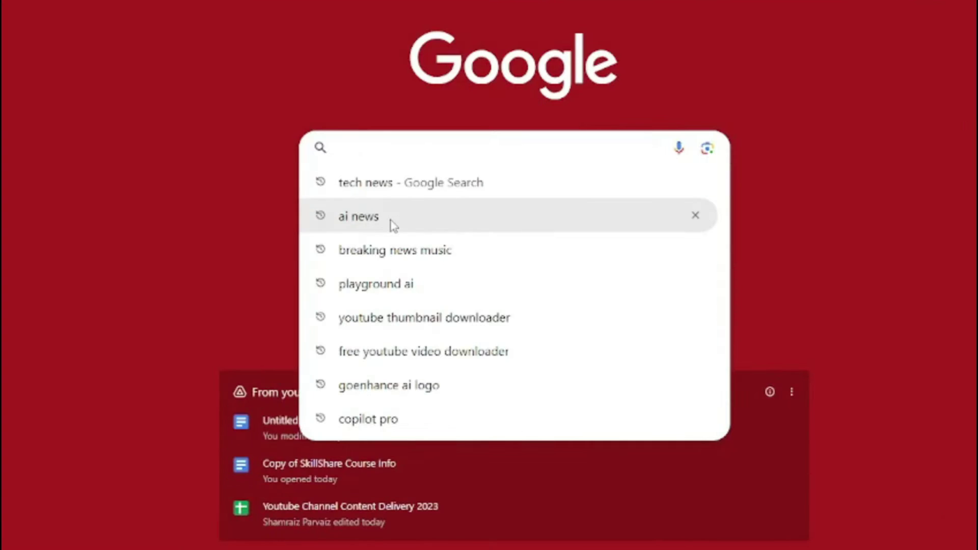
key(Down)
key(Down)
key(Return)
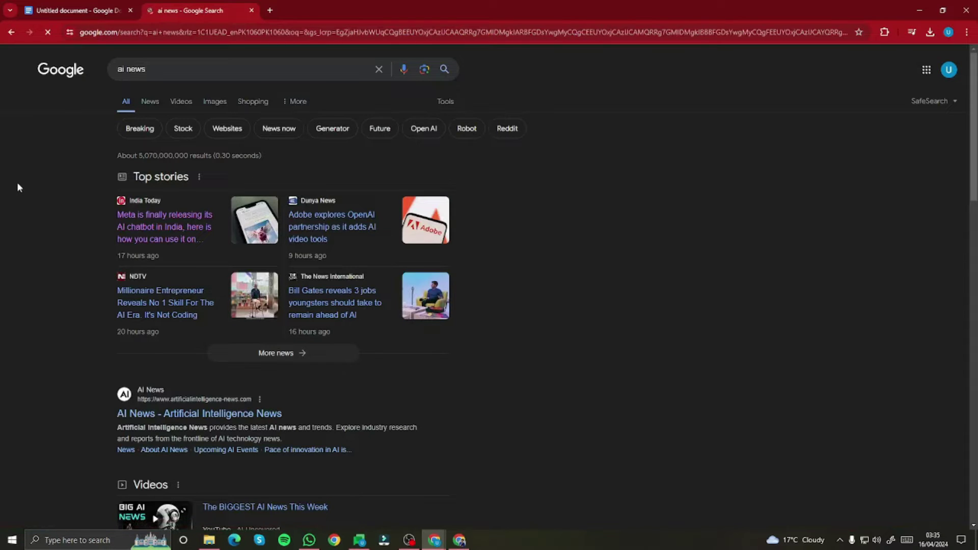
click(285, 353)
Open the TechCrunch article 'Google goes all in on generative AI at Google Cloud Next'.
scroll(66, 286, down, 1)
scroll(65, 286, down, 3)
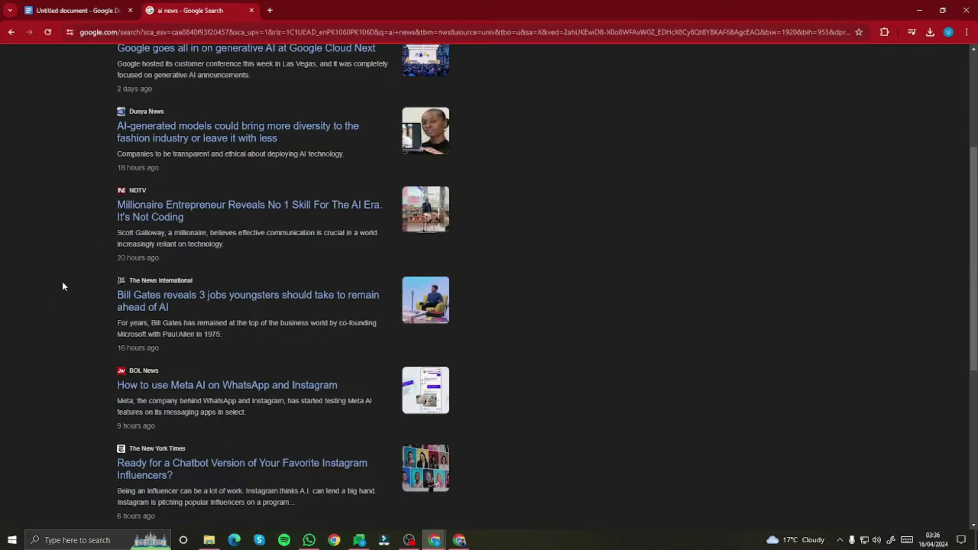
scroll(62, 281, up, 4)
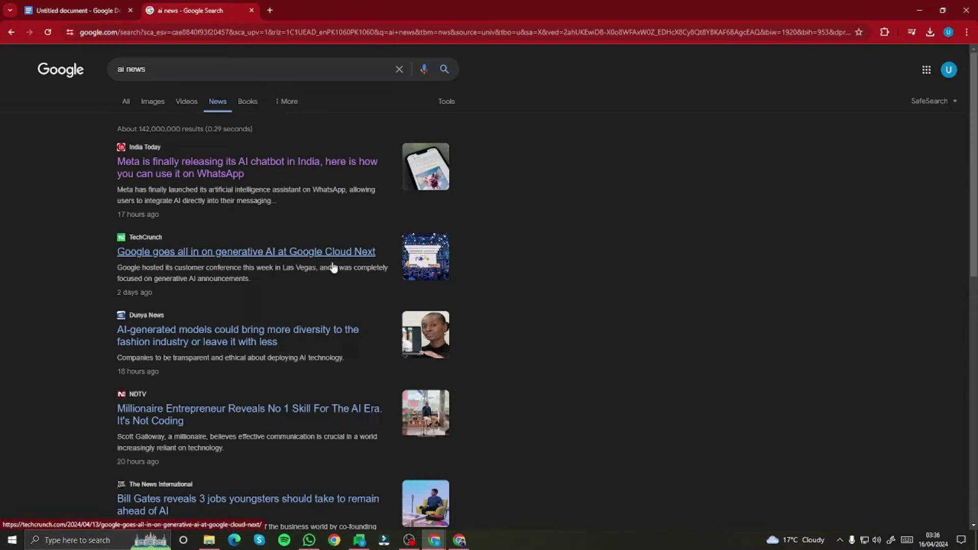
click(157, 255)
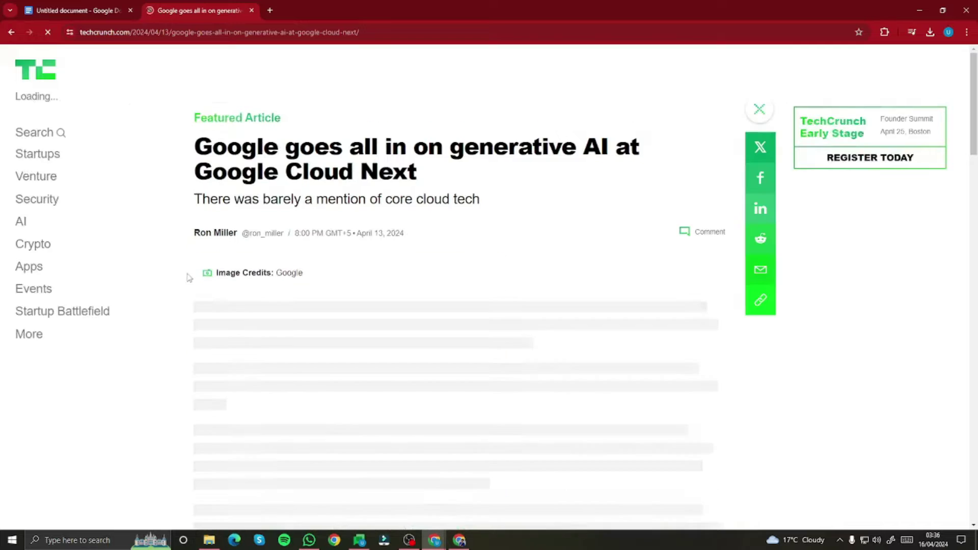
Select the article's opening paragraphs and go back to the untitled Google document.
scroll(183, 277, down, 6)
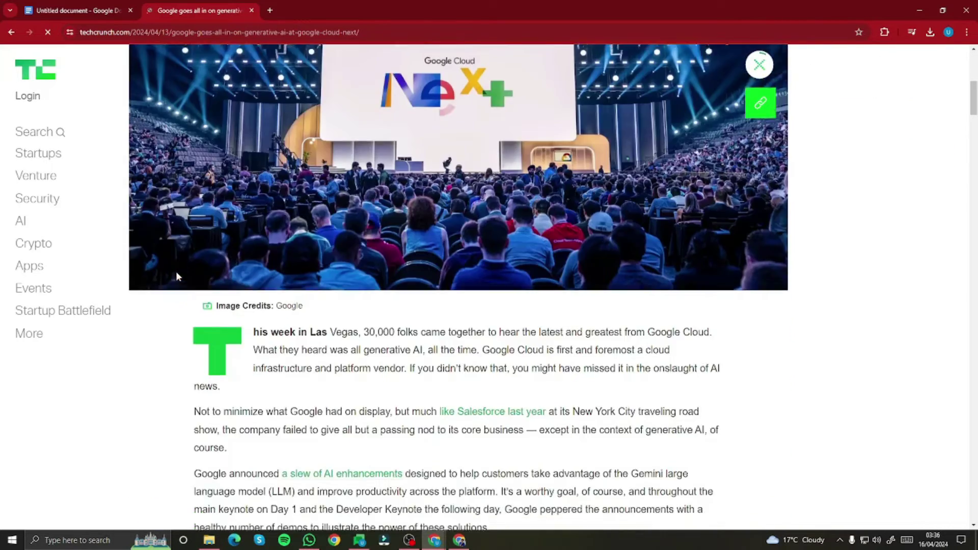
scroll(178, 277, down, 9)
scroll(178, 277, up, 5)
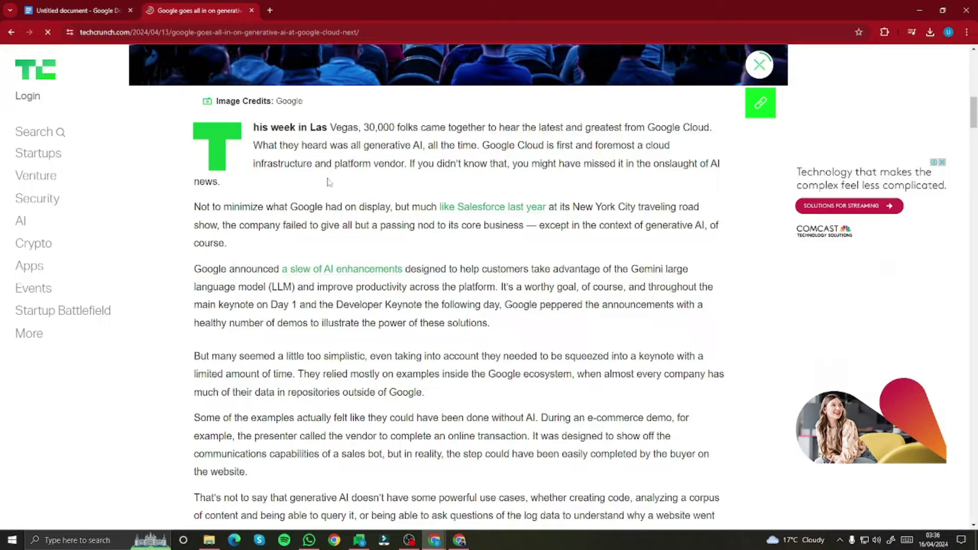
drag(258, 134, 314, 373)
key(ctrl+c)
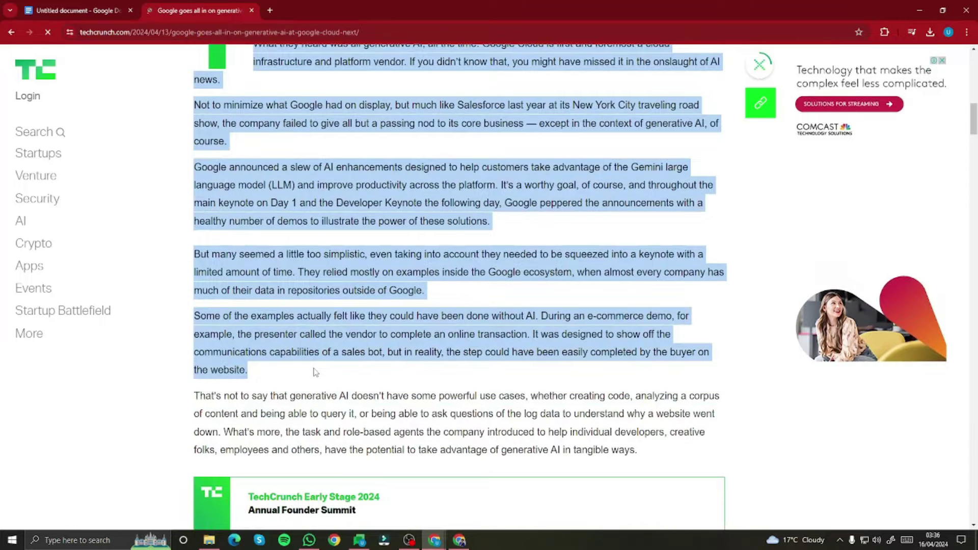
click(85, 7)
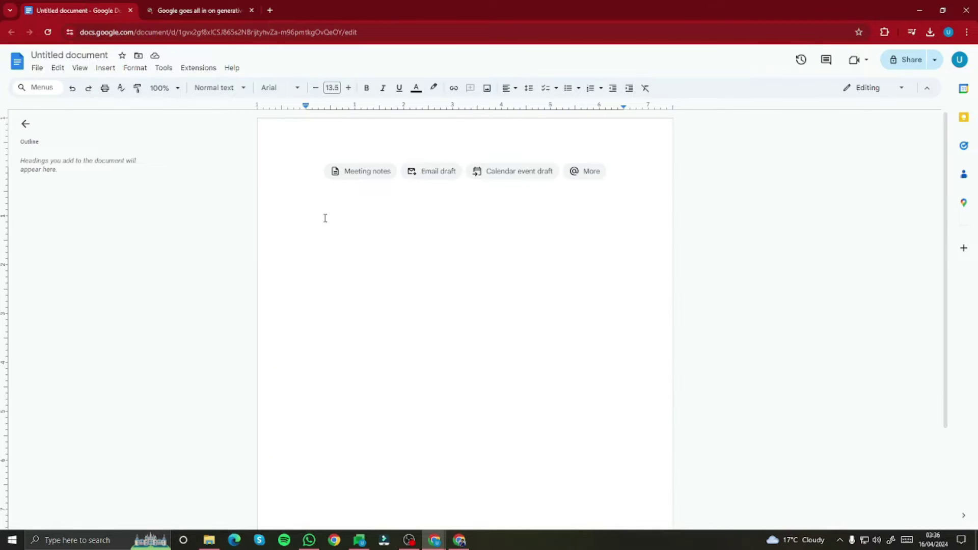
Paste the copied TechCrunch paragraphs into the untitled Google document.
key(ctrl+v)
scroll(375, 273, up, 10)
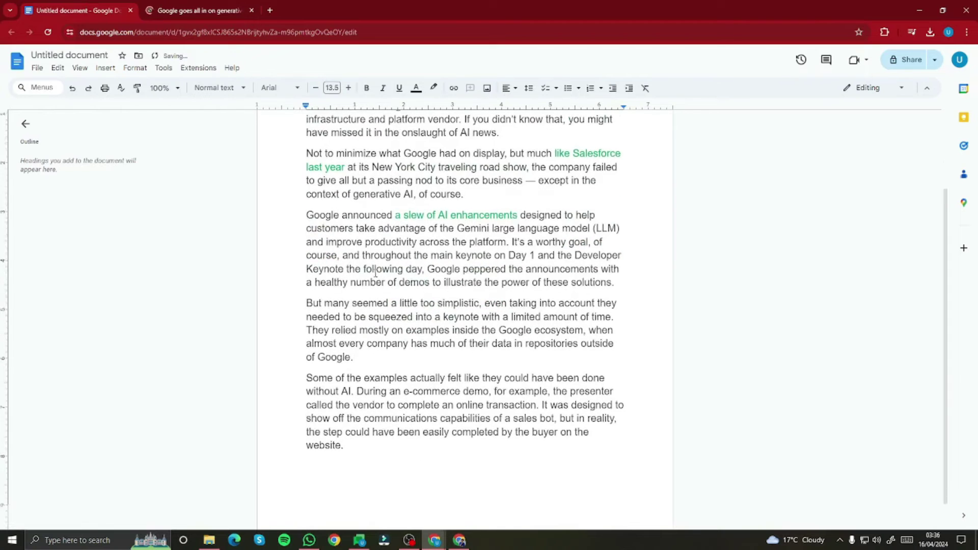
click(322, 193)
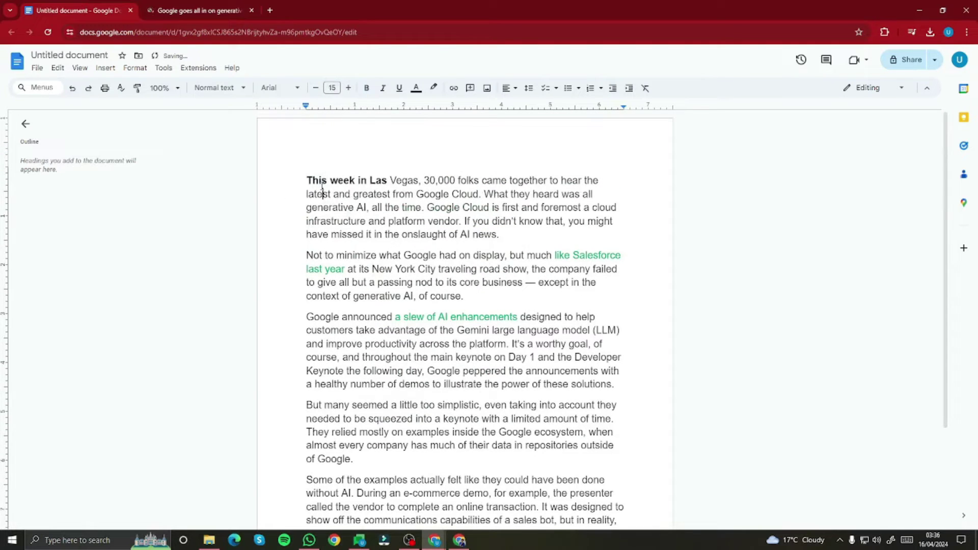
scroll(326, 194, down, 1)
scroll(333, 196, up, 1)
Select all the pasted article text and open a new browser tab.
drag(313, 182, 389, 418)
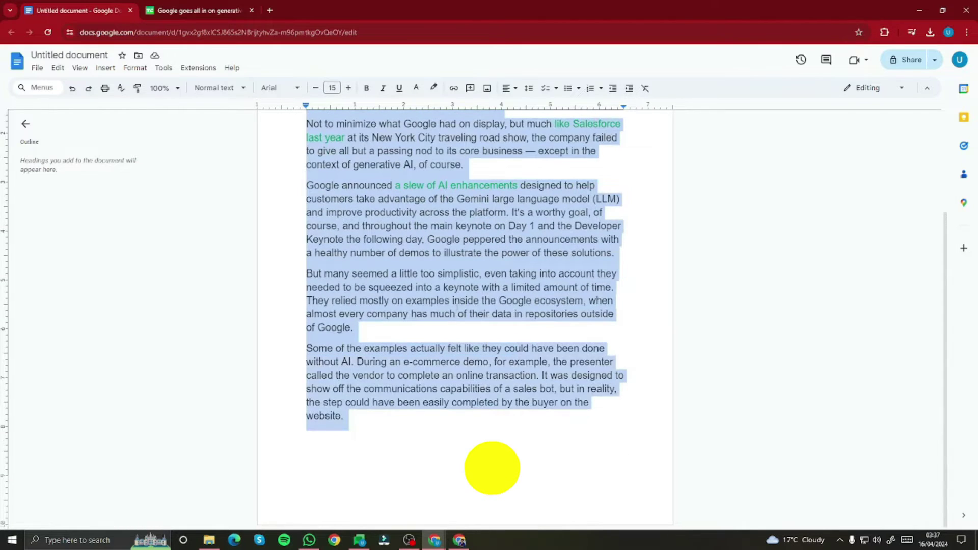
scroll(399, 329, up, 3)
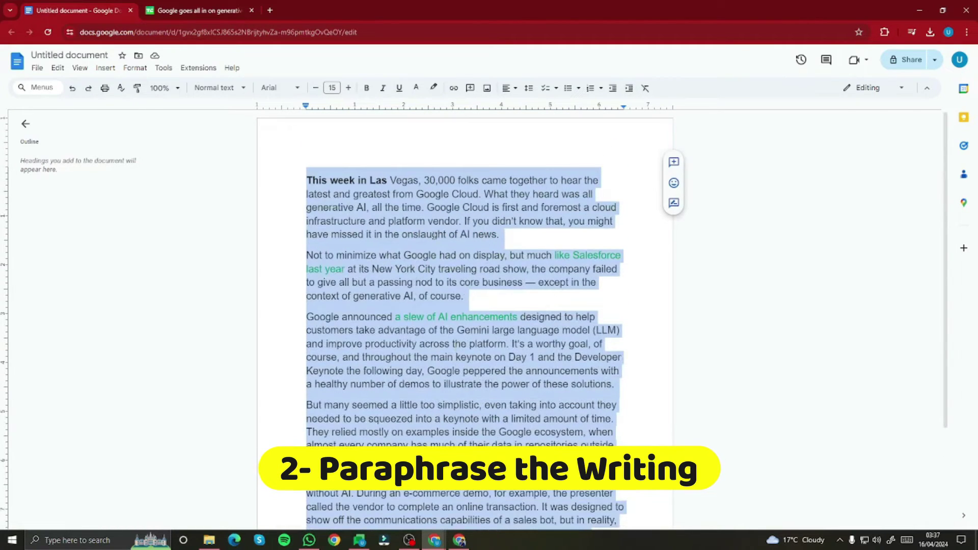
click(267, 10)
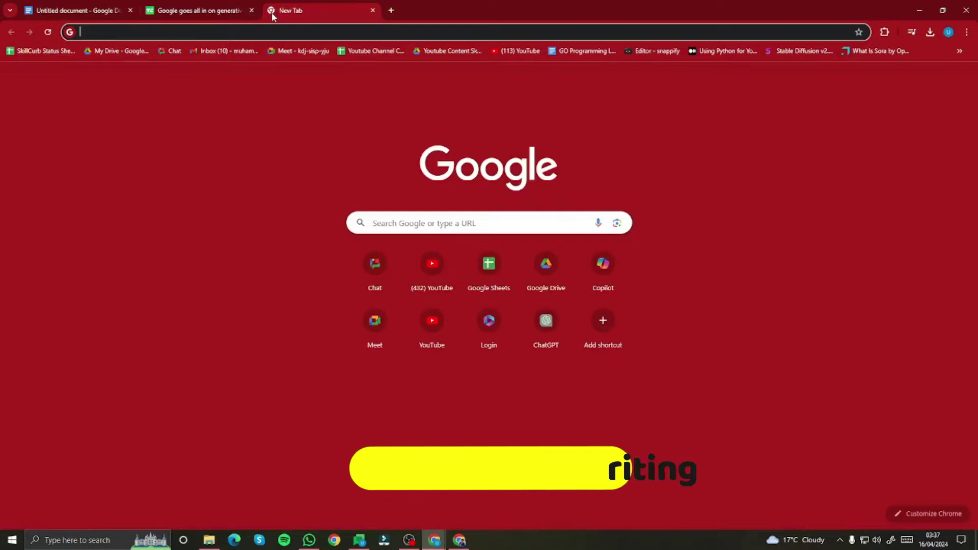
On chat.openai.com, paste the article and ask ChatGPT to paraphrase it.
text(chat.openai.com)
key(Return)
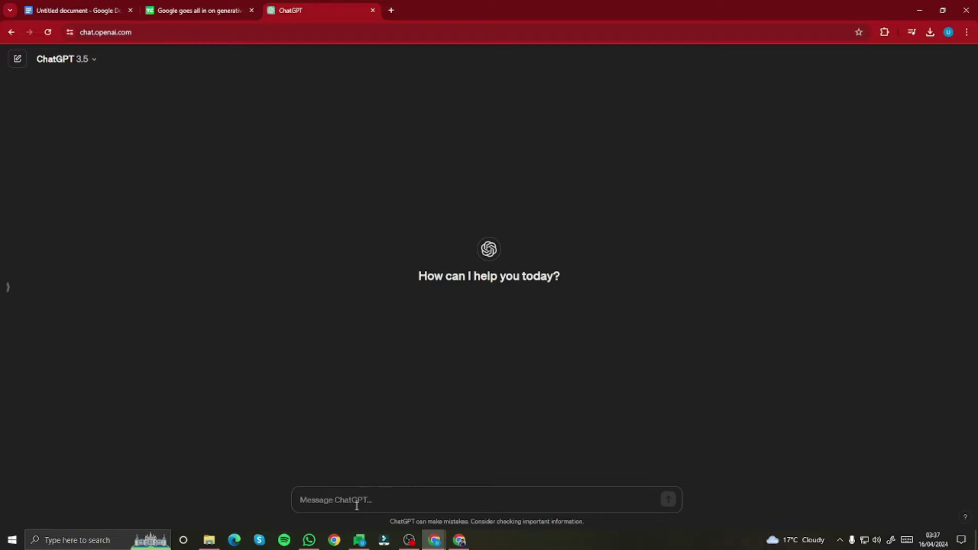
click(8, 288)
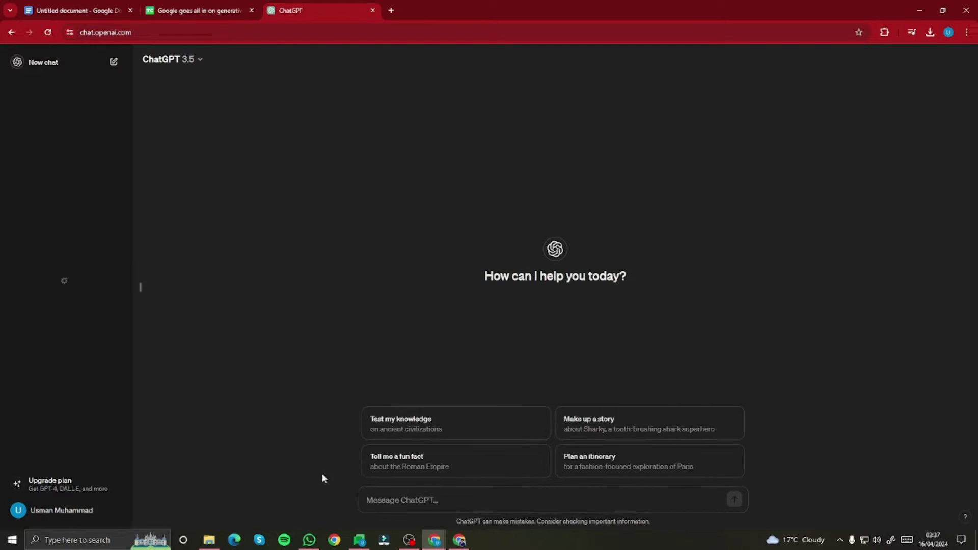
key(ctrl+v)
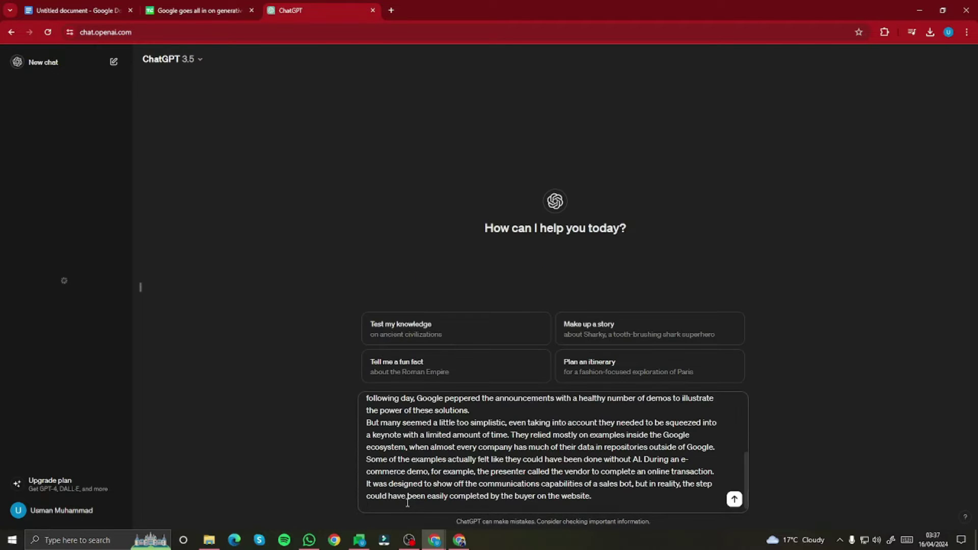
key(shift+Return)
key(shift+Return)
key(shift+Return)
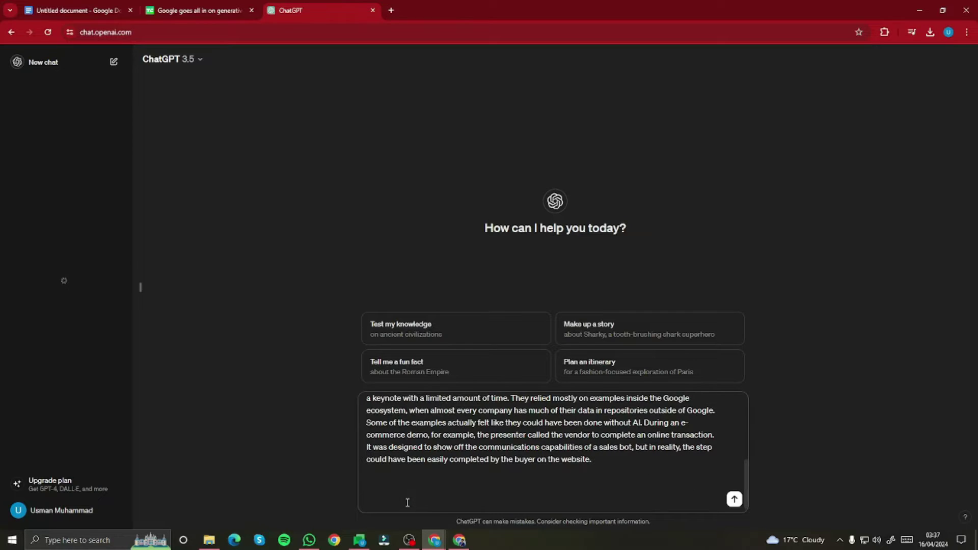
text(Change this blog article like paraphrase it so that it looks mine)
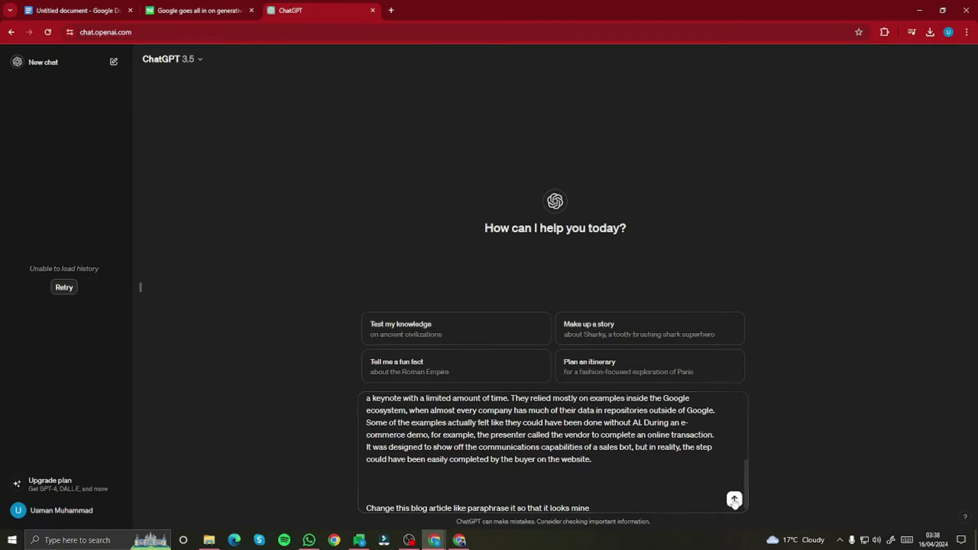
click(734, 500)
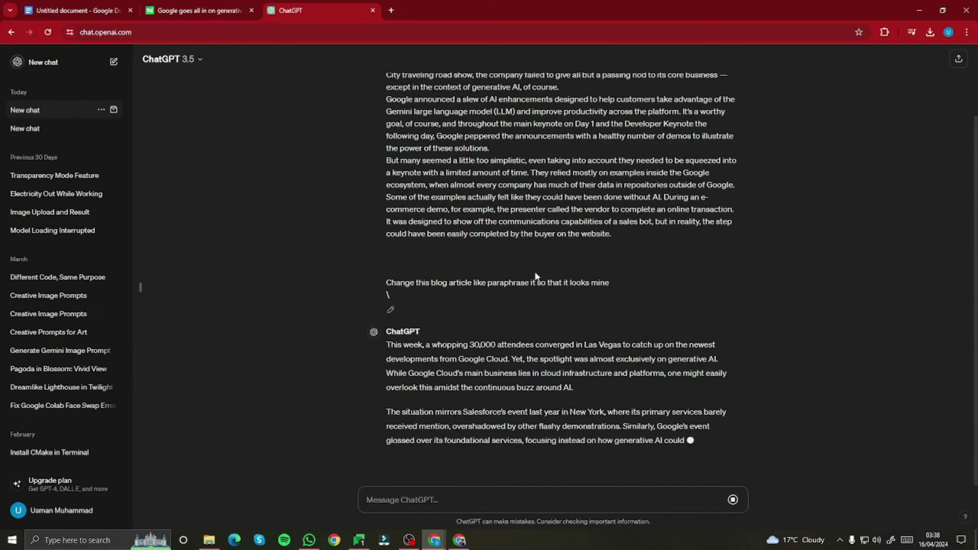
Select ChatGPT's five-paragraph paraphrase and return to the Google document.
scroll(387, 100, up, 3)
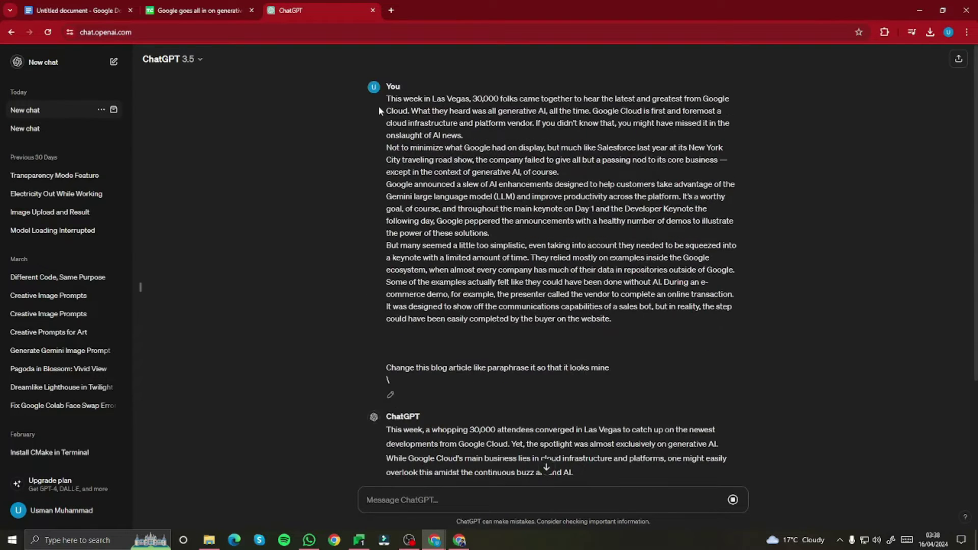
scroll(537, 237, down, 5)
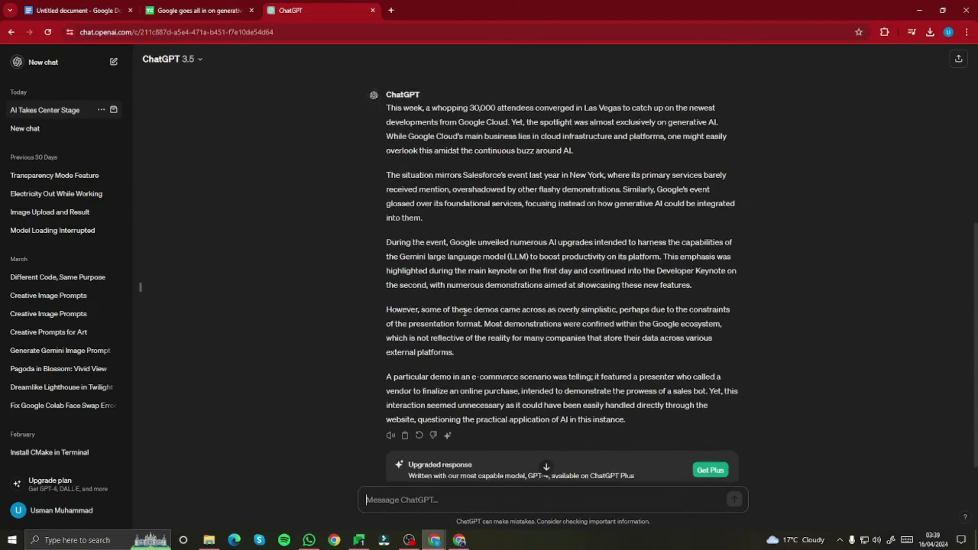
drag(385, 127, 636, 437)
click(42, 7)
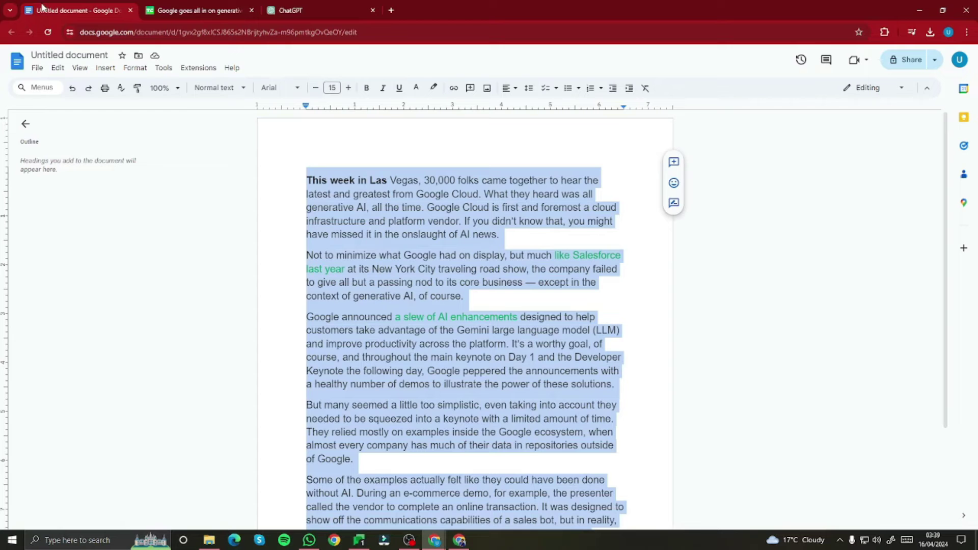
Replace the original article text in the document with the paraphrased version.
double_click(379, 221)
key(ctrl+a)
scroll(384, 221, down, 3)
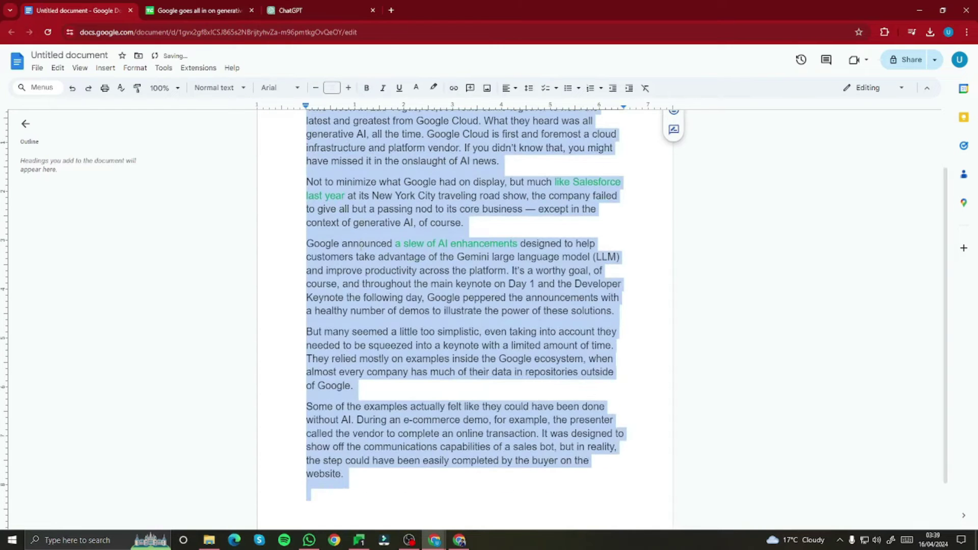
key(ctrl+v)
scroll(382, 301, up, 6)
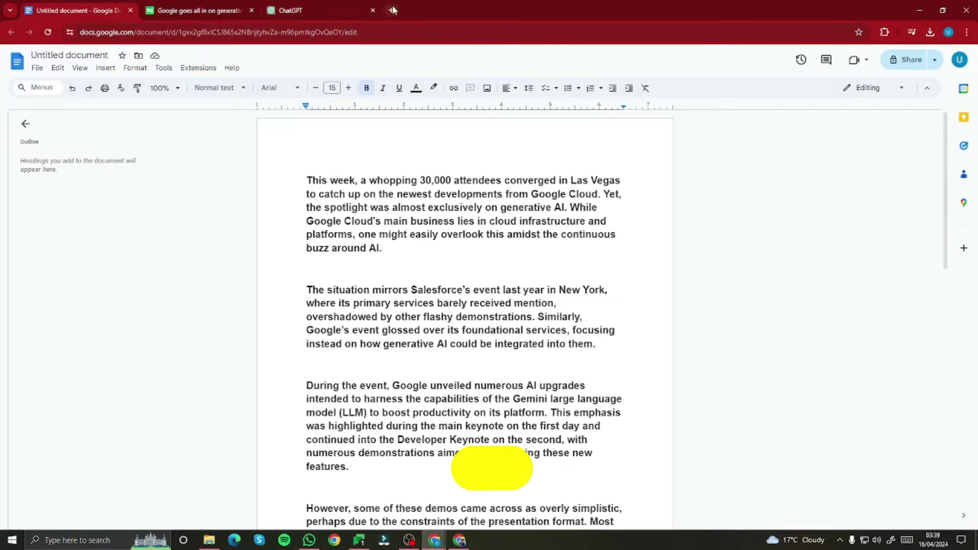
Open capcut.com in a new browser tab.
key(ctrl+t)
text(capc)
key(Return)
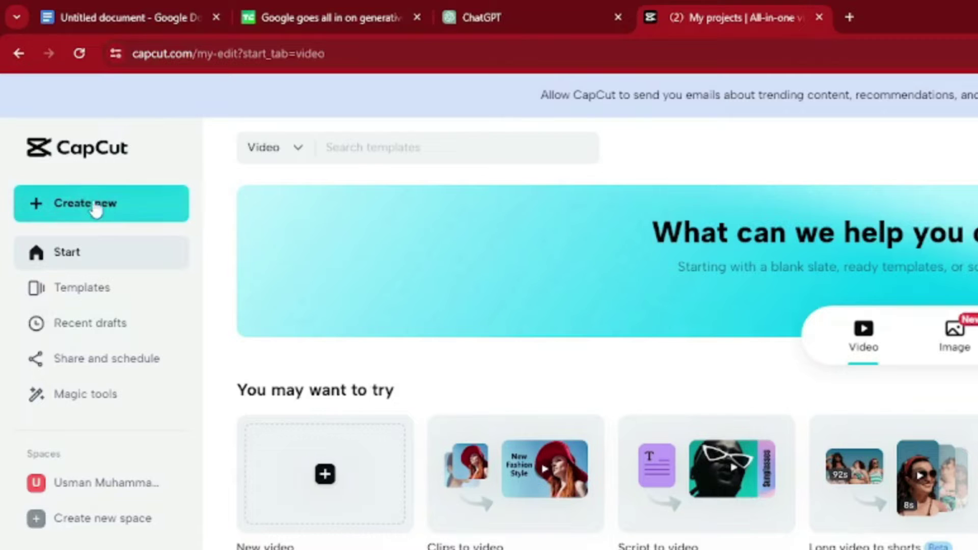
Start a new 16:9 CapCut video project and search stock elements for 'news intro'.
click(55, 129)
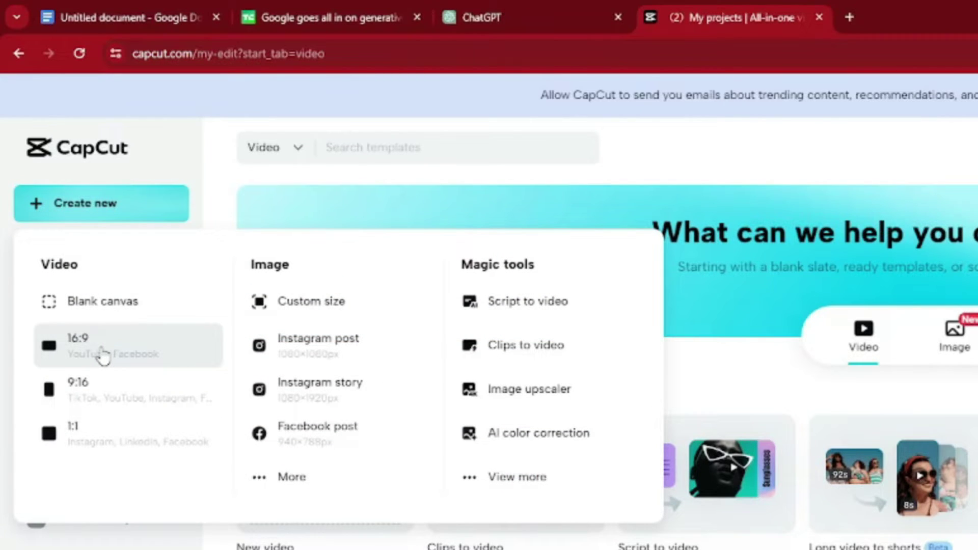
click(84, 351)
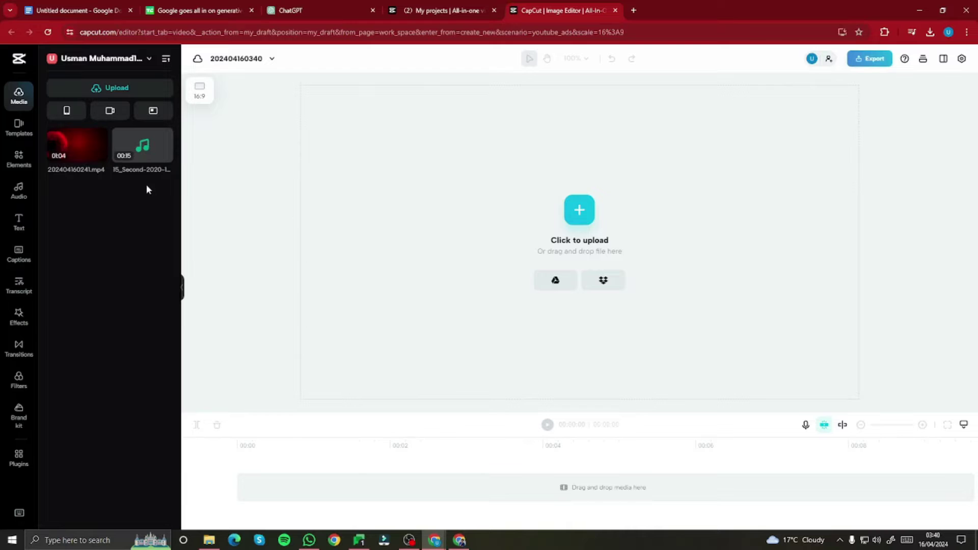
click(19, 157)
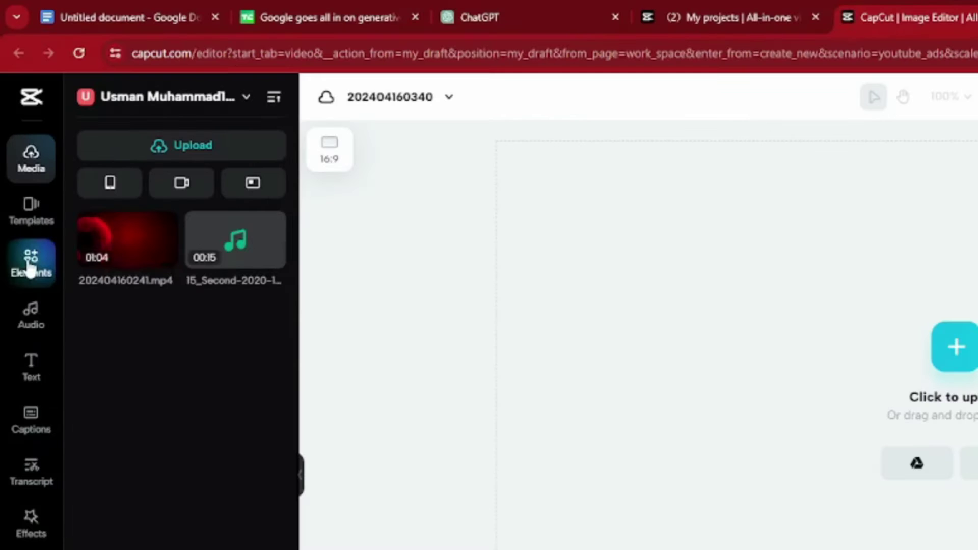
click(185, 98)
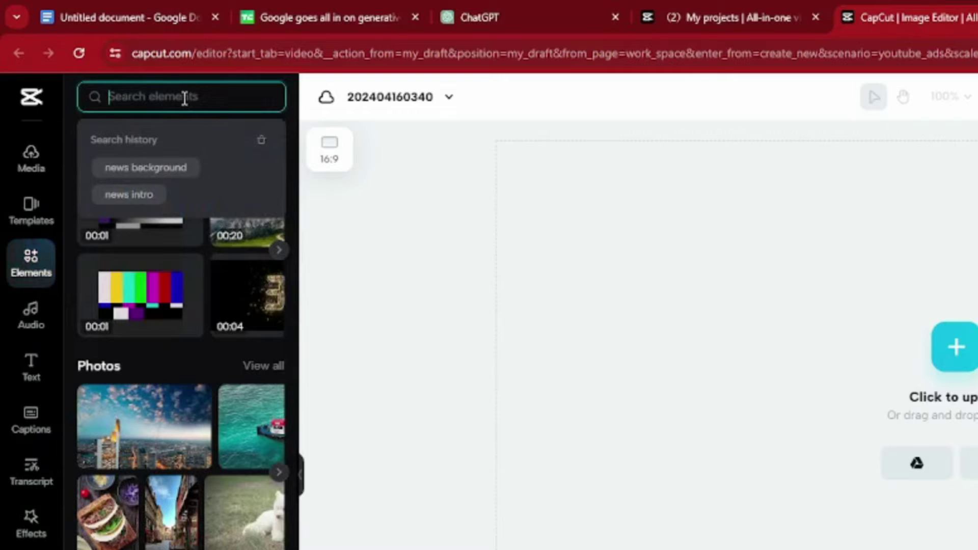
click(114, 196)
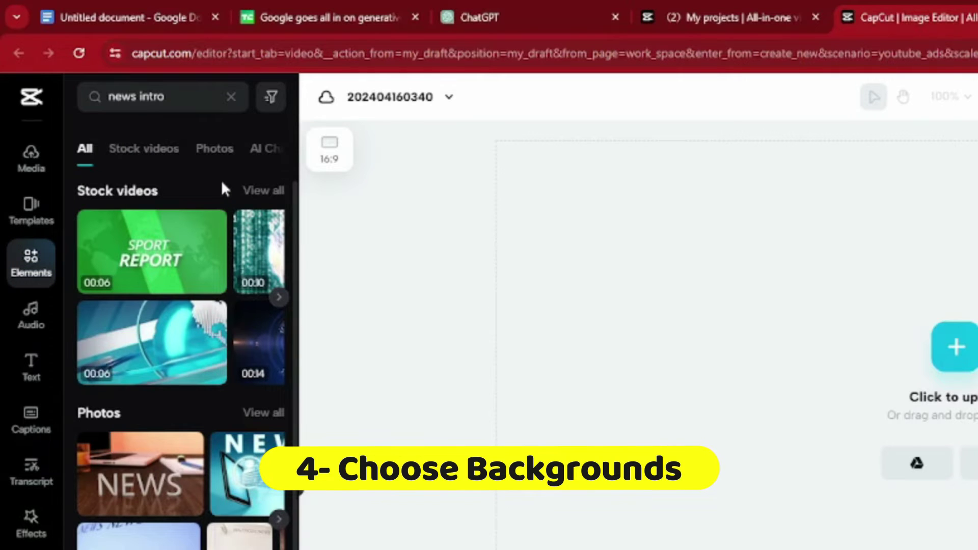
Show all 'news intro' stock videos and put the red Breaking News clip on the timeline.
click(260, 190)
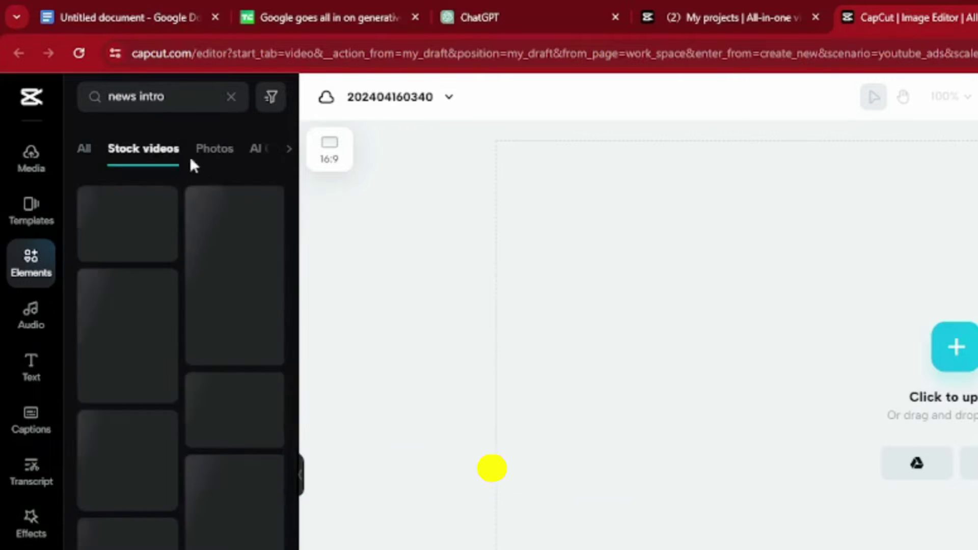
mouse_move(217, 340)
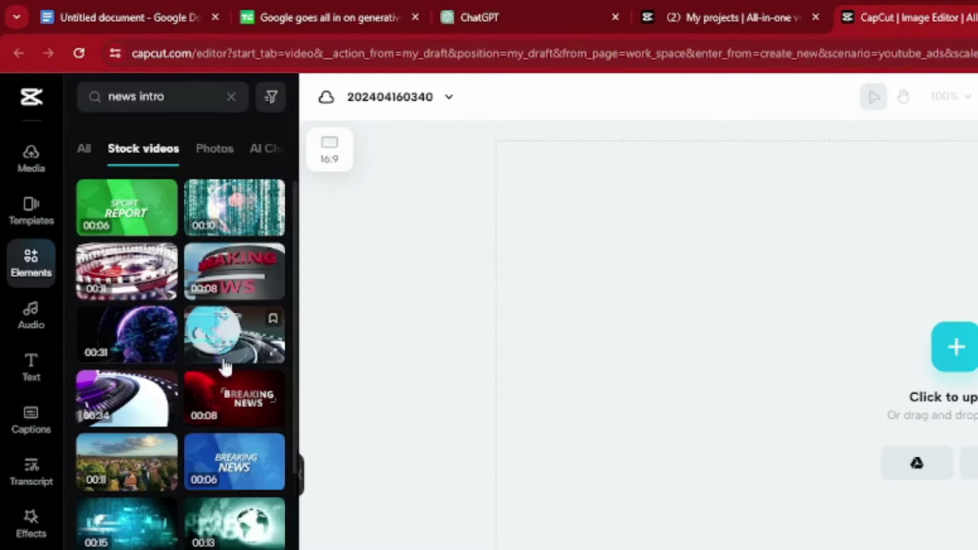
mouse_move(229, 390)
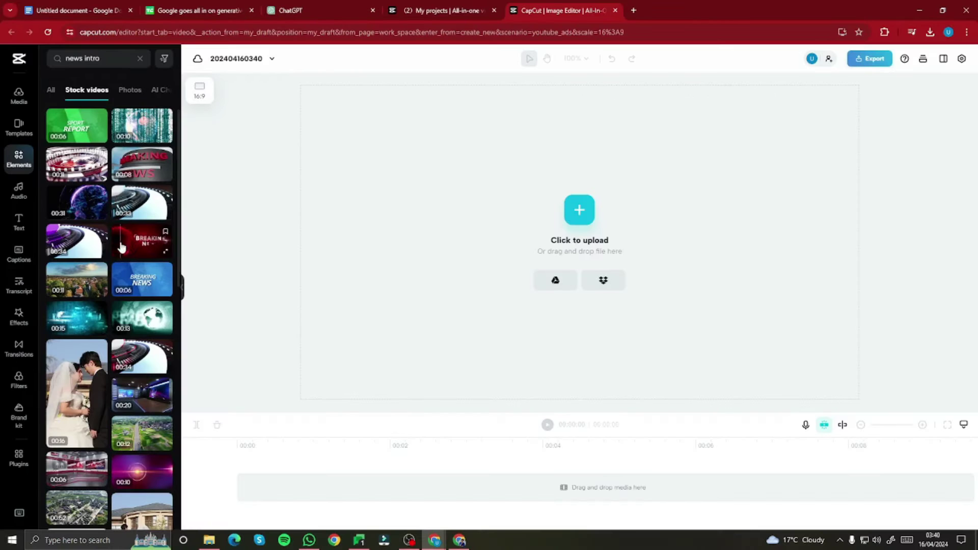
drag(166, 246, 244, 476)
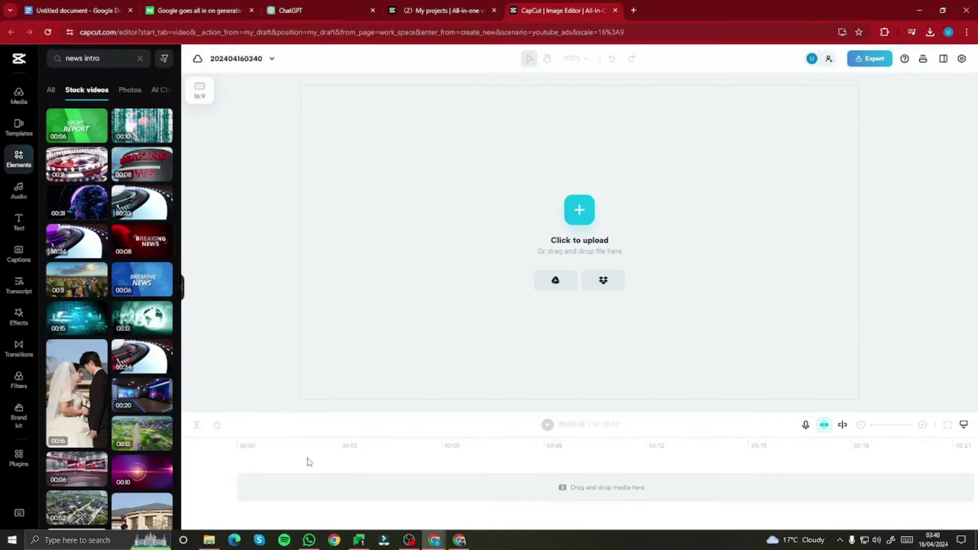
Play and scrub through the 00:07:07 Breaking News intro, then change the search to 'news background'.
key(space)
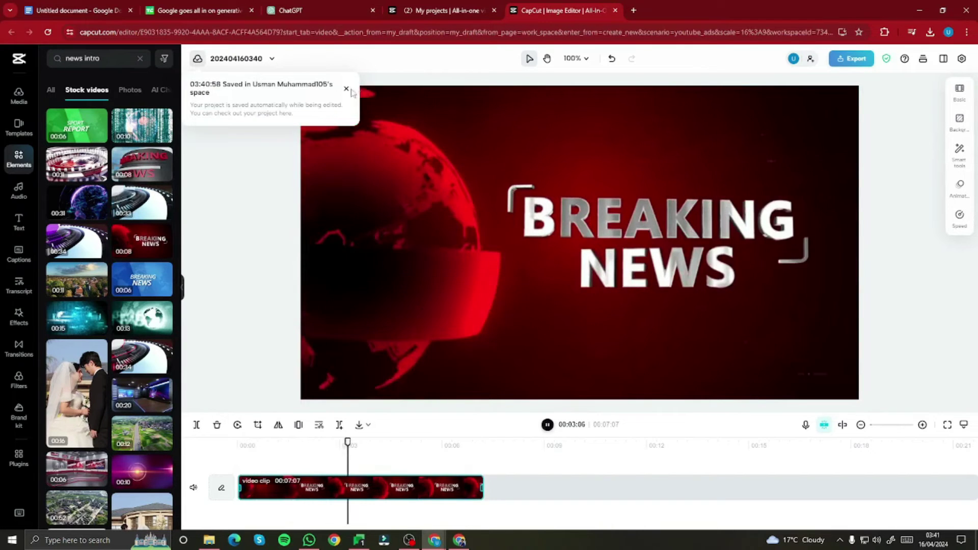
click(347, 89)
click(406, 447)
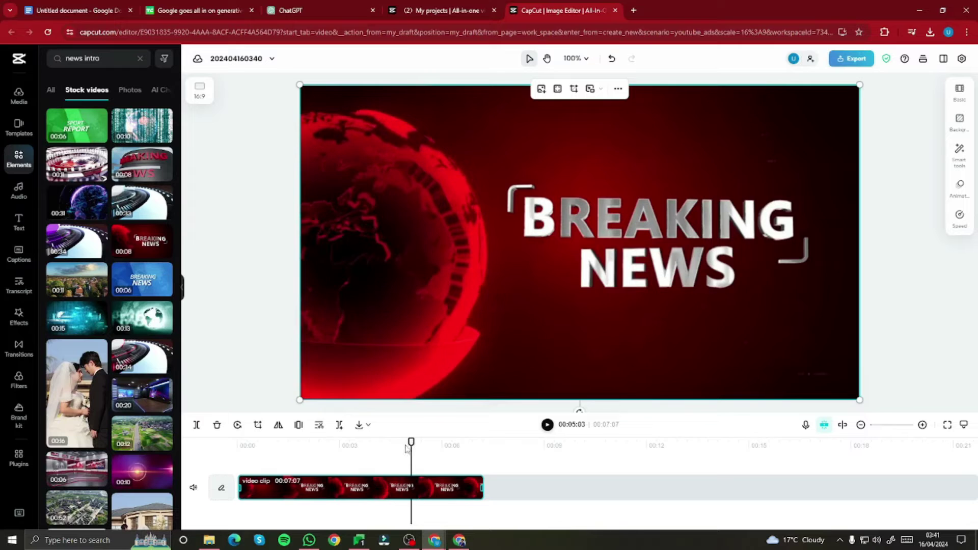
drag(411, 442, 237, 442)
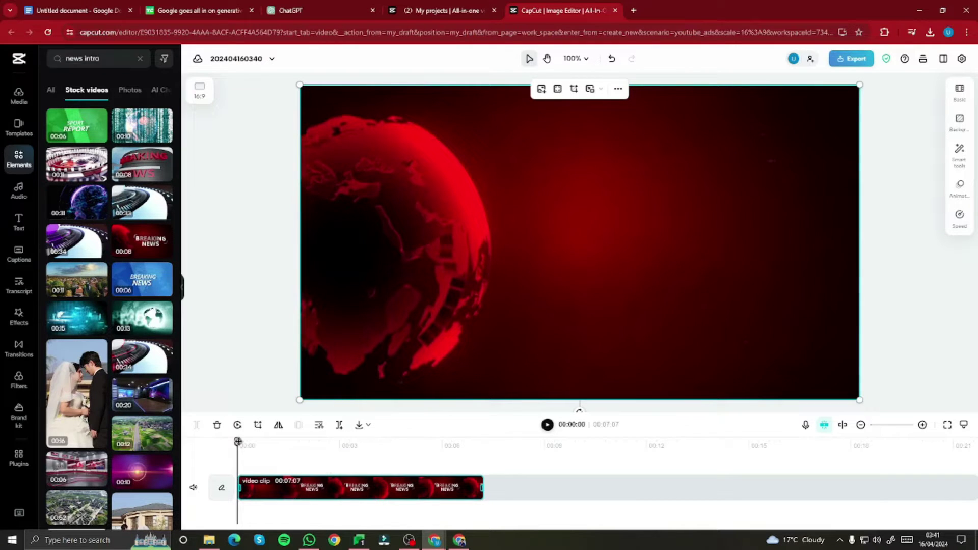
drag(237, 441, 483, 442)
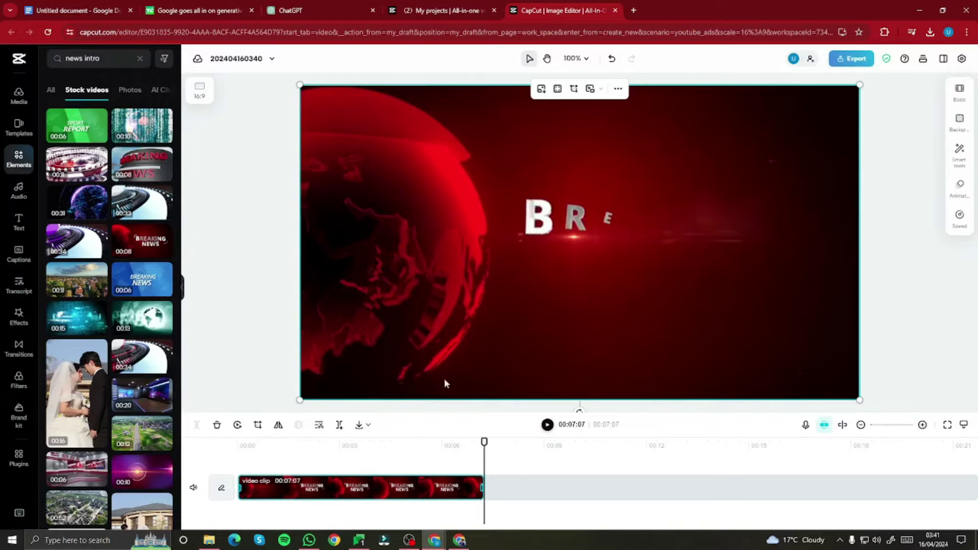
click(91, 59)
text(background)
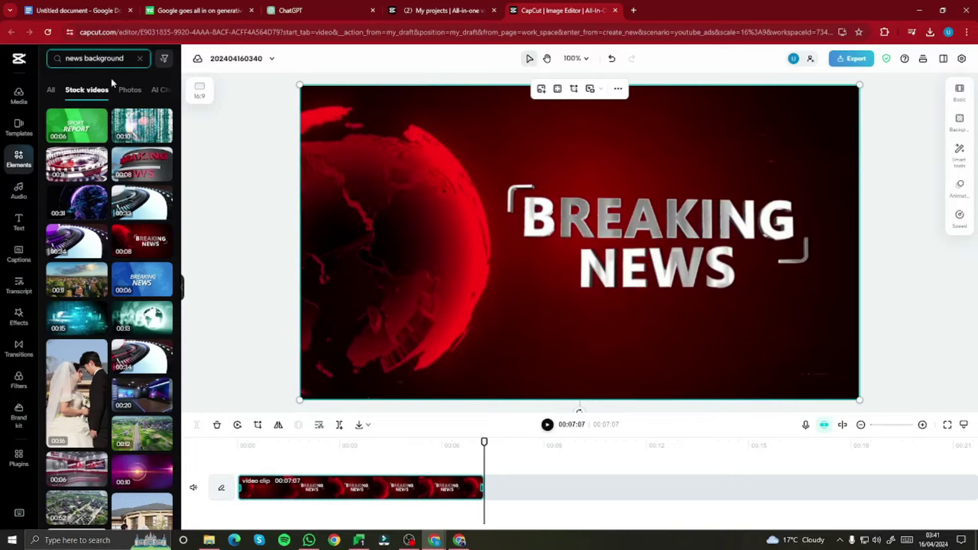
Search 'news background' and append the 20-second virtual news studio clip after the intro.
key(Return)
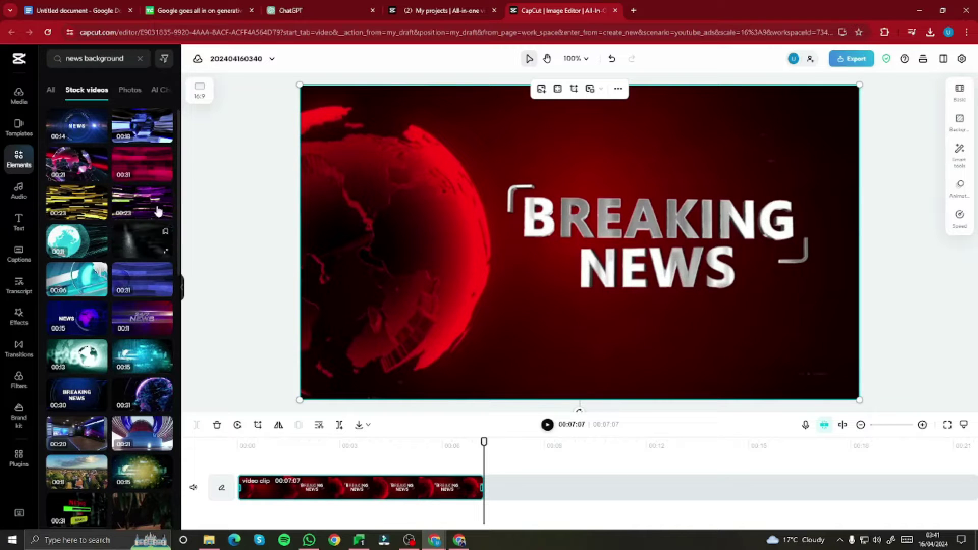
scroll(110, 387, down, 4)
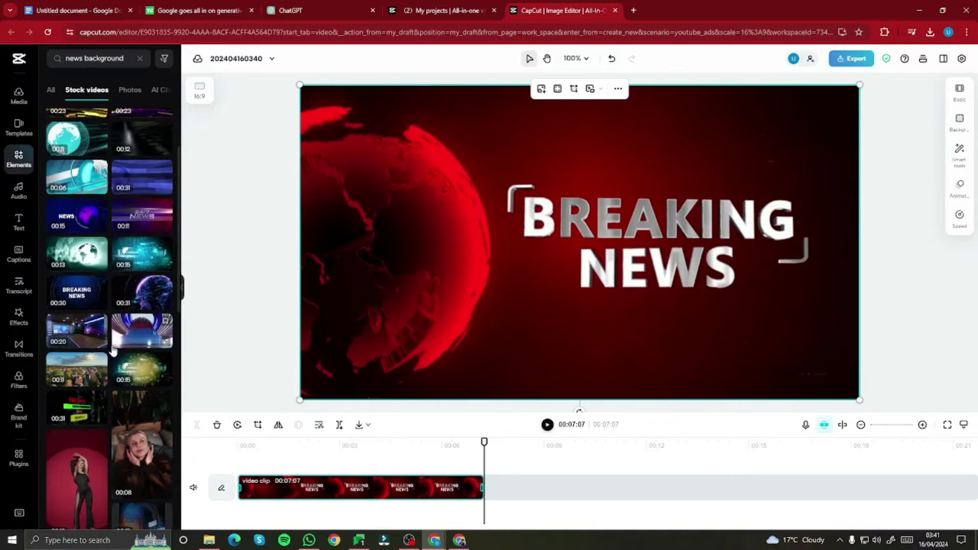
scroll(102, 352, down, 4)
scroll(81, 359, up, 7)
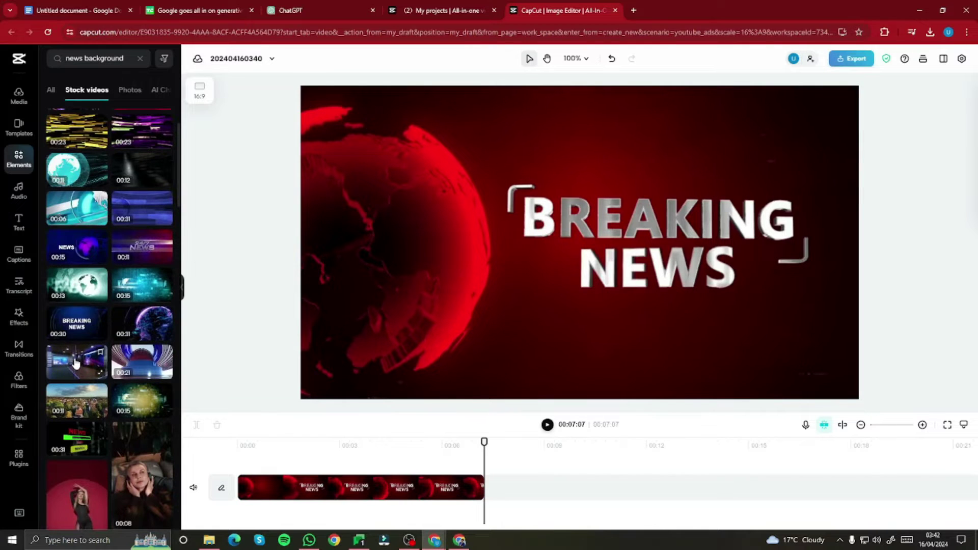
click(79, 363)
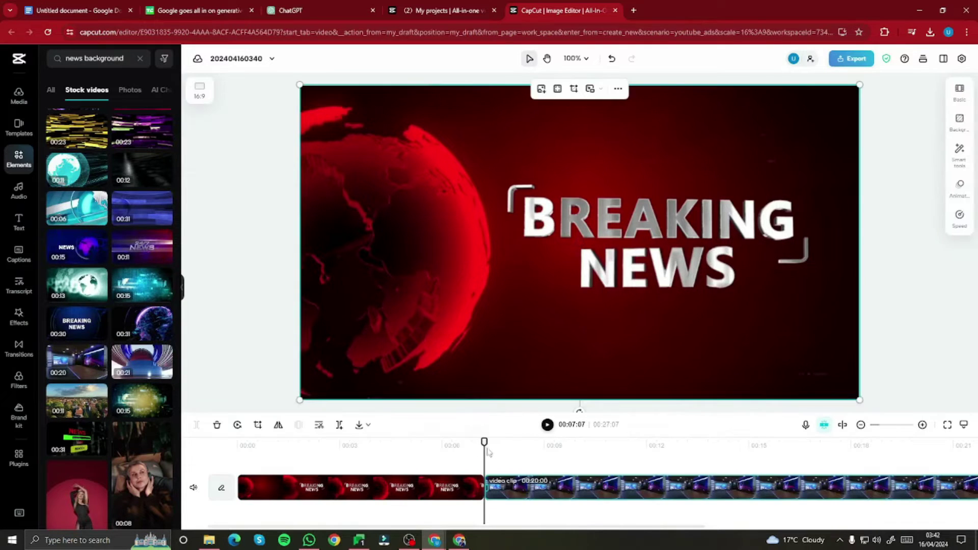
drag(521, 441, 740, 460)
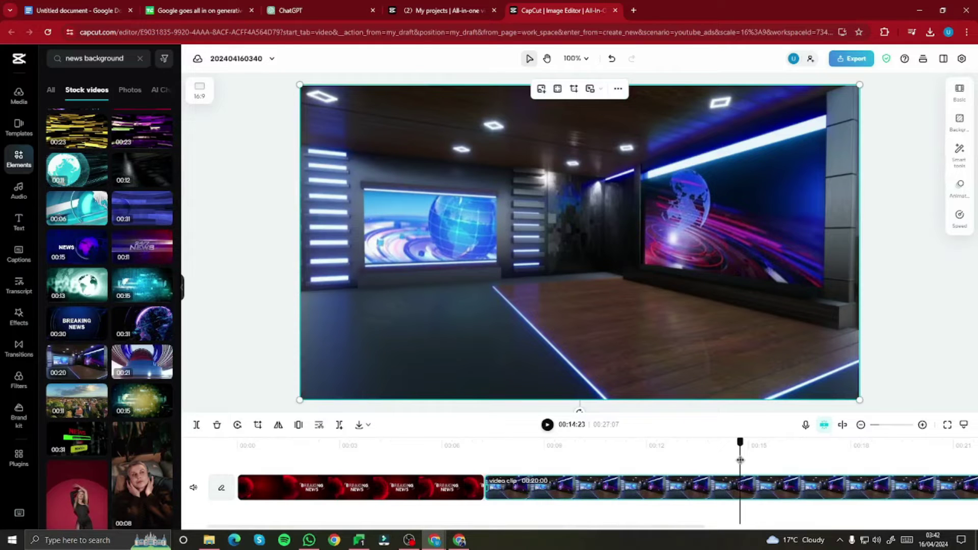
drag(740, 460, 484, 466)
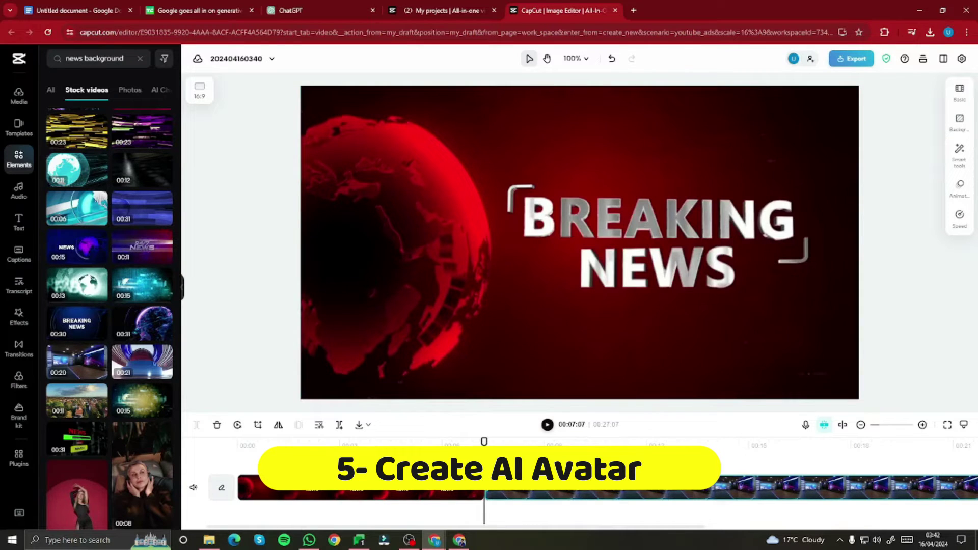
Clear the stock search and scroll through the full AI Characters grid.
click(140, 59)
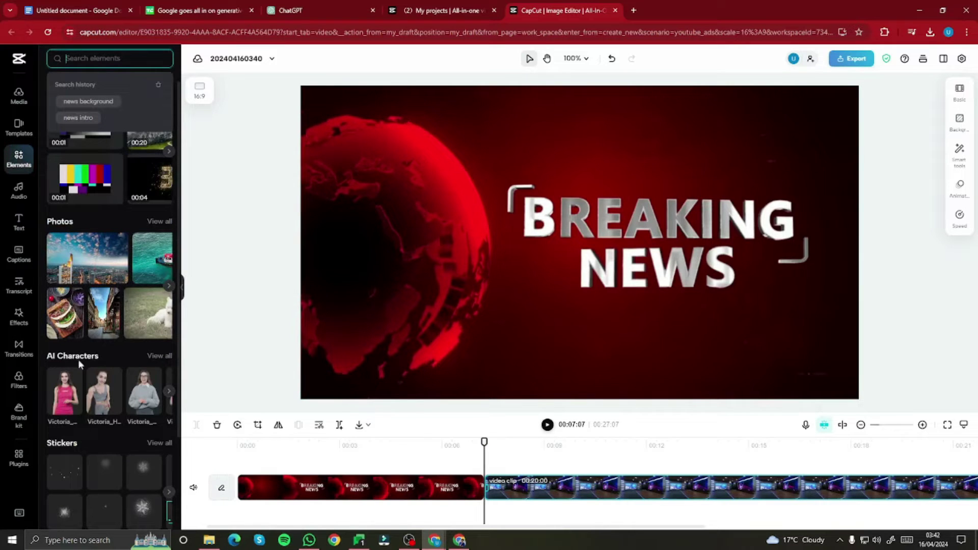
scroll(55, 337, down, 1)
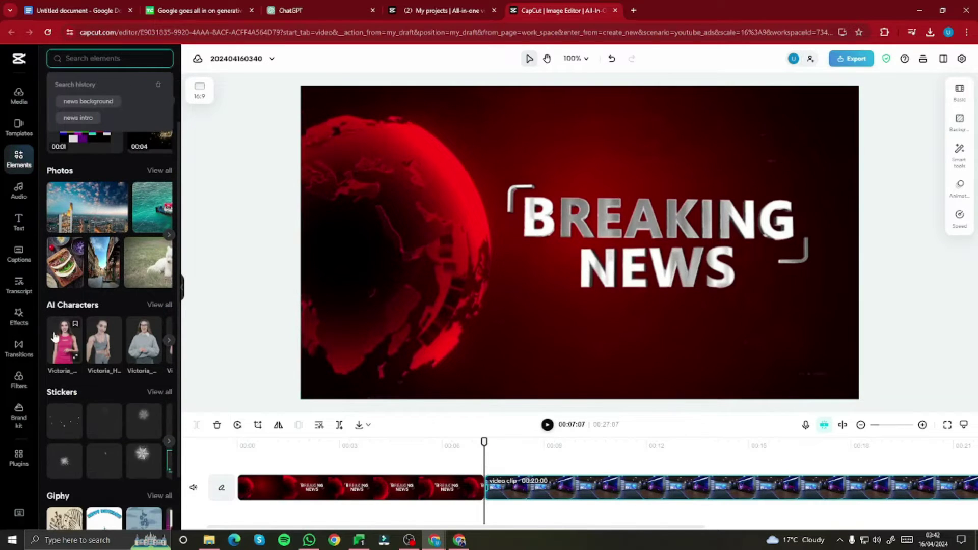
click(159, 305)
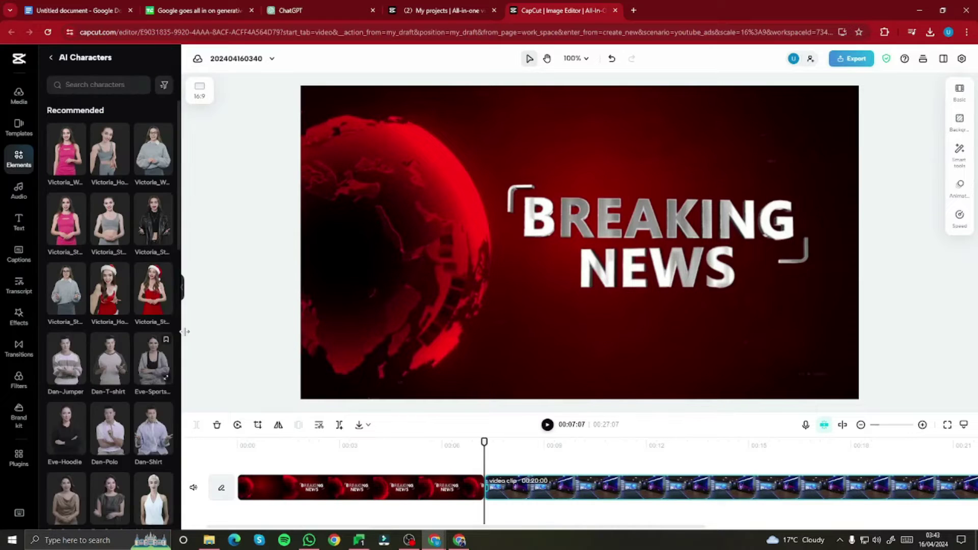
scroll(115, 266, down, 5)
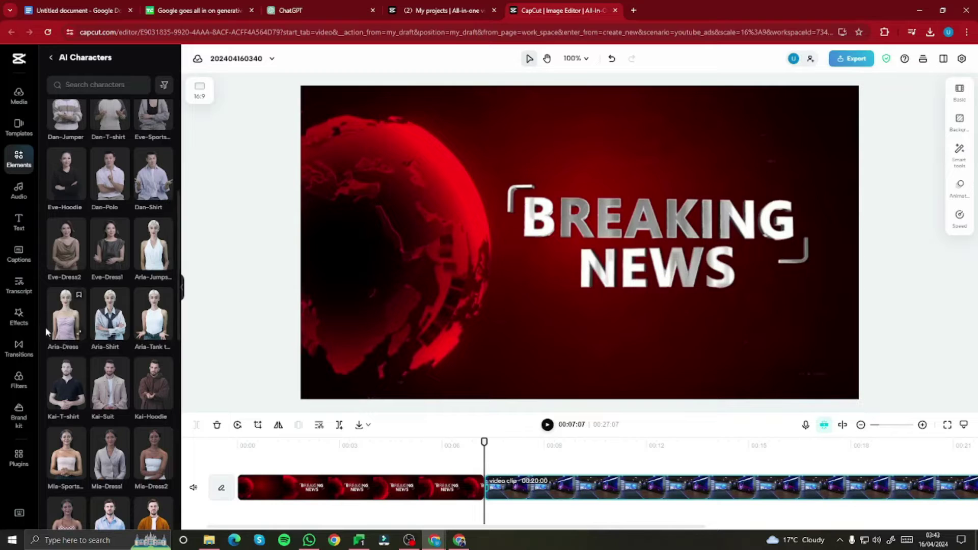
scroll(57, 325, down, 2)
scroll(56, 325, down, 1)
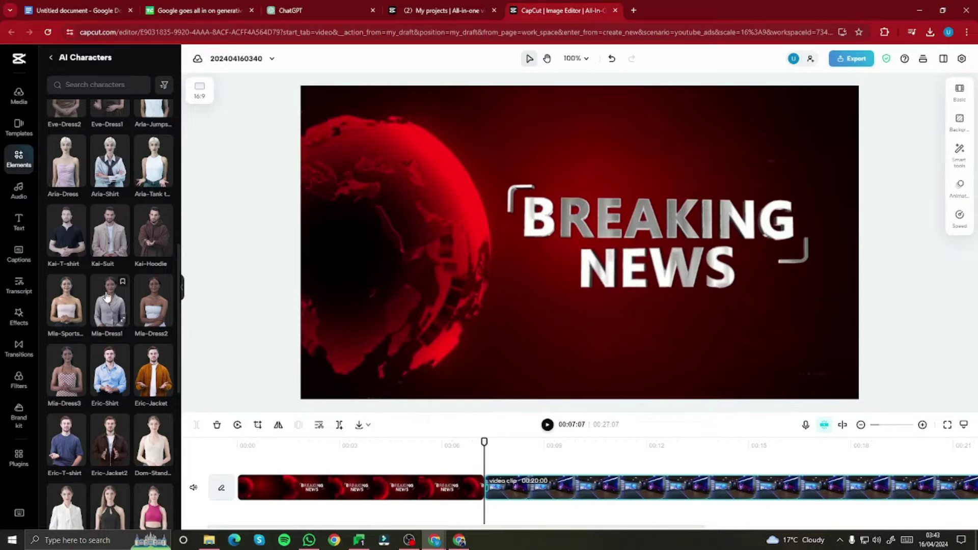
scroll(127, 295, down, 15)
Layer Grace-Standing over the studio clip, move her right, then return to the article document.
drag(152, 292, 485, 454)
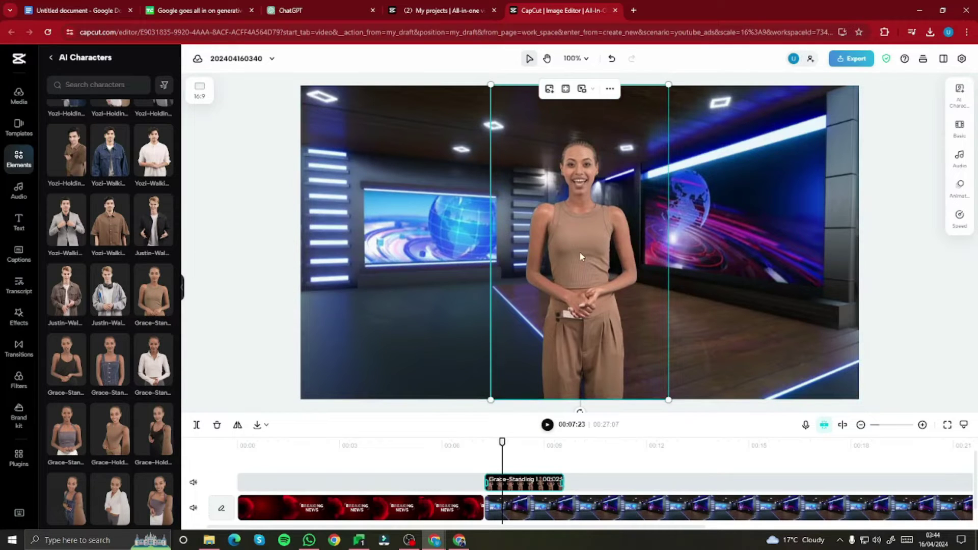
drag(578, 269, 663, 263)
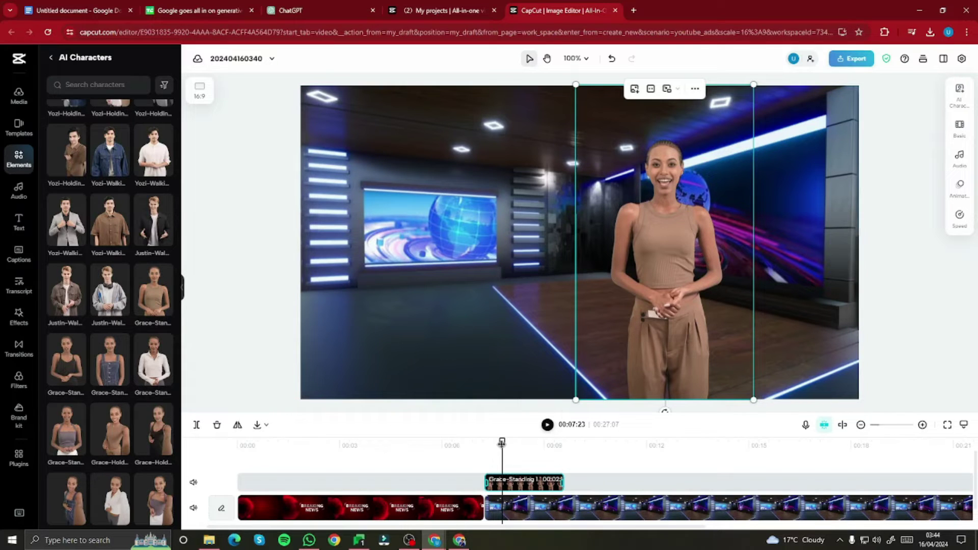
drag(503, 442, 527, 441)
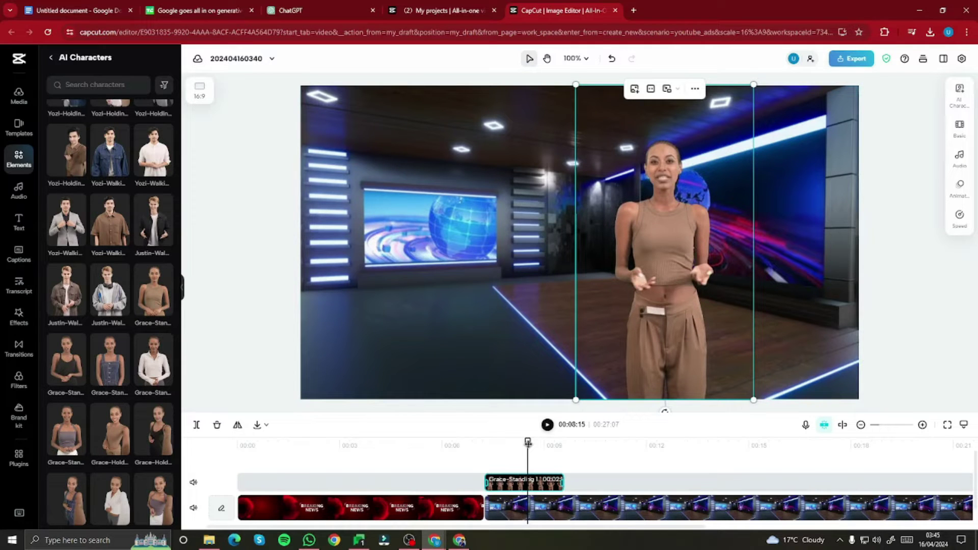
click(57, 9)
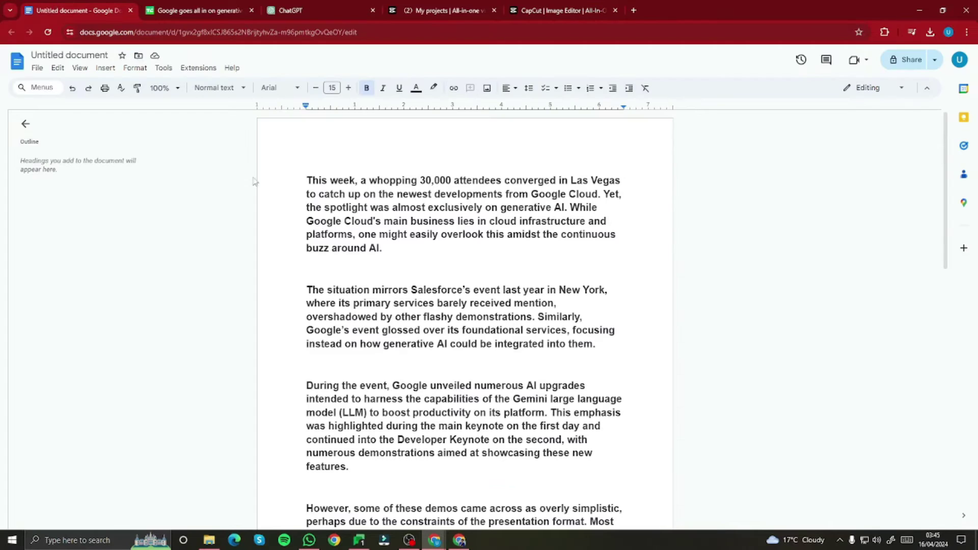
Delete the AI avatar's placeholder narration 'Hey, good to see you' from its script box.
click(570, 6)
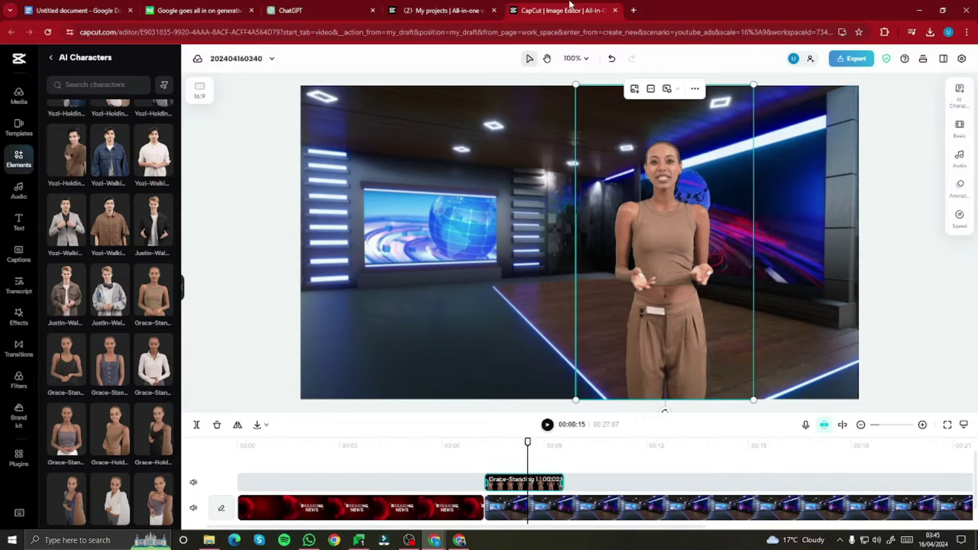
click(959, 104)
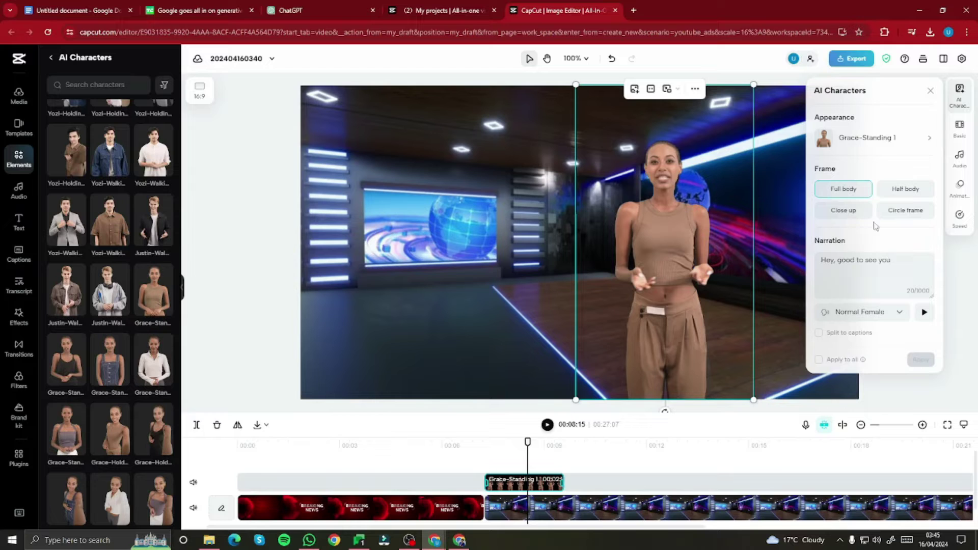
click(869, 270)
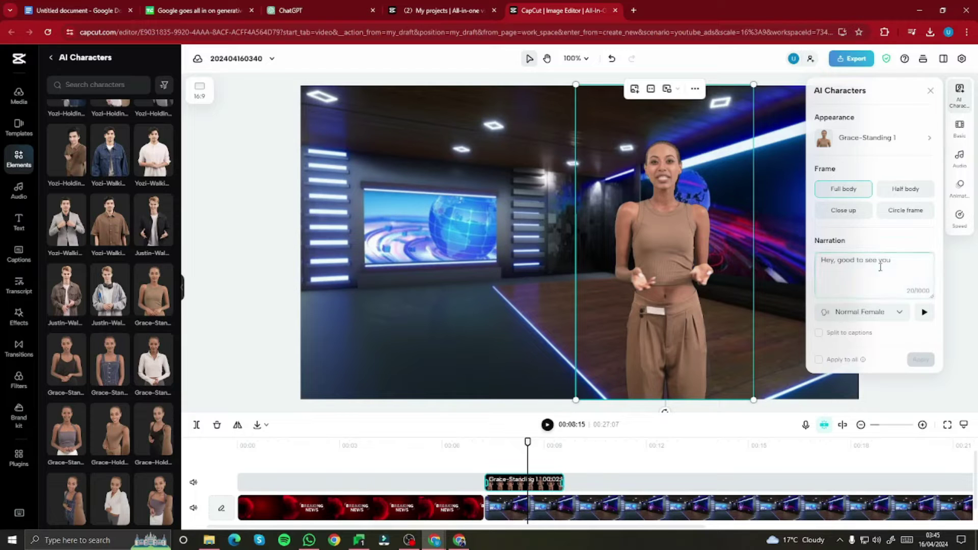
drag(906, 261, 815, 266)
key(BackSpace)
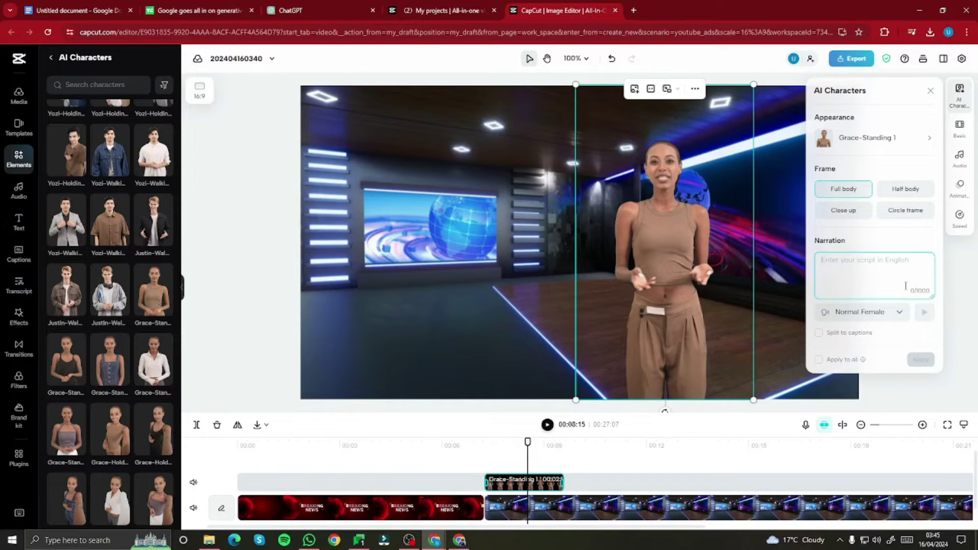
key(ctrl+1)
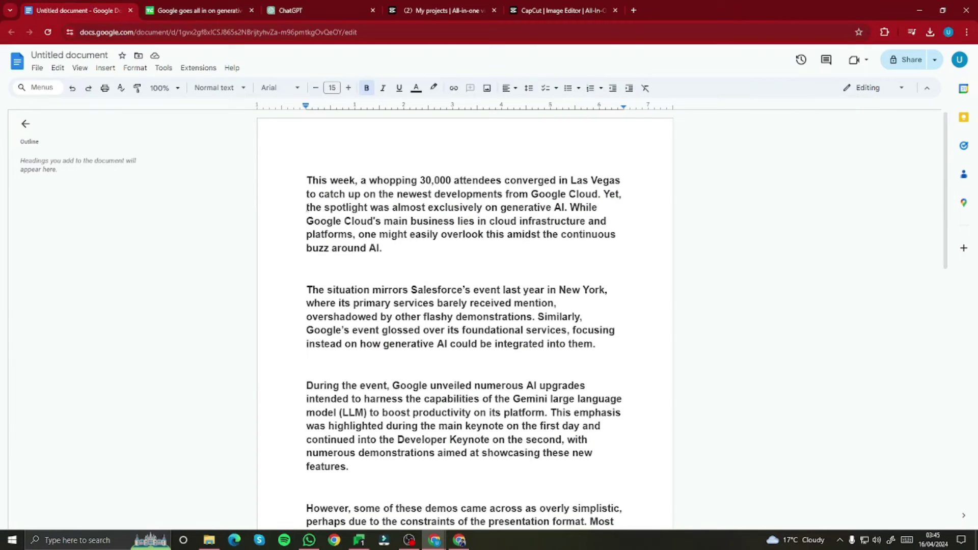
Paste the article's opening paragraphs into the avatar narration box, reaching 994 of 1000 characters.
drag(309, 179, 549, 322)
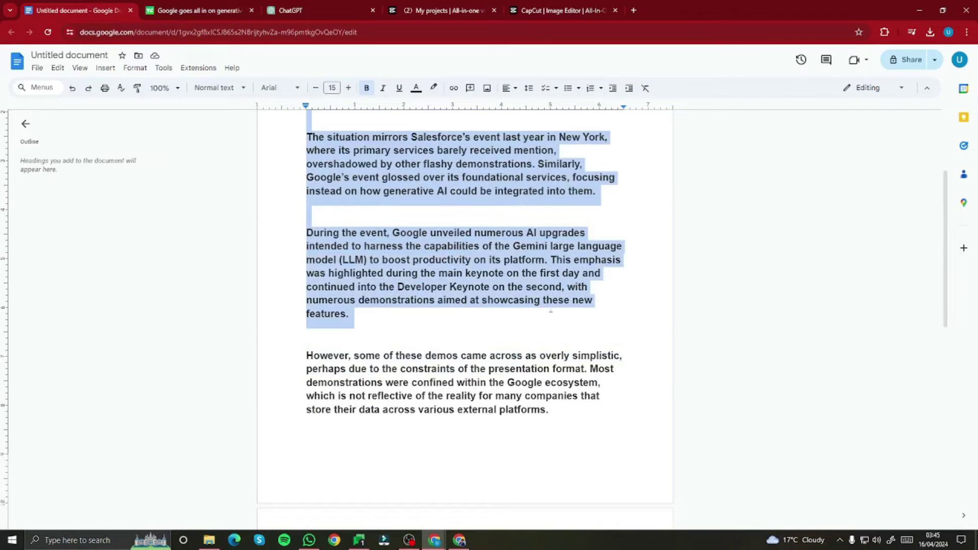
click(536, 10)
key(ctrl+v)
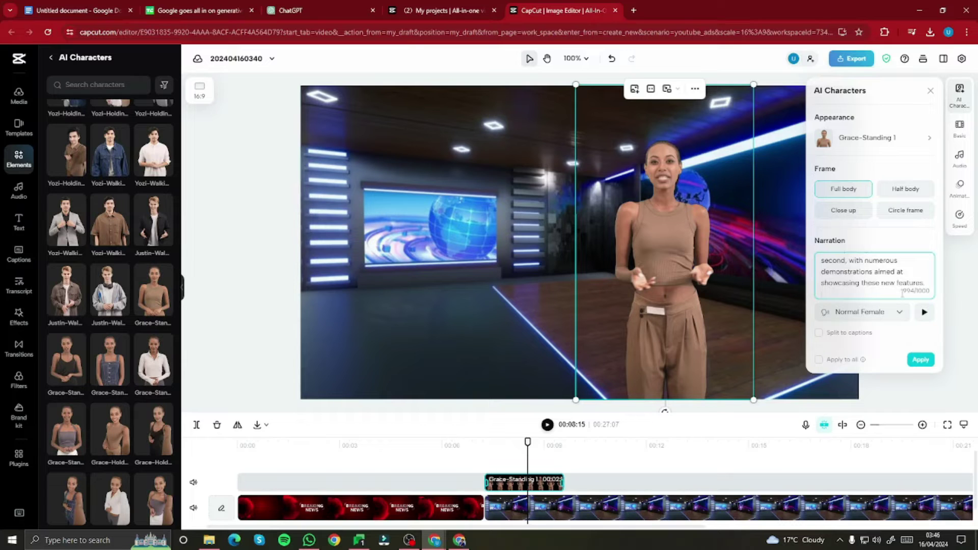
Compare British Female and Peaceful Female, pick the Narrative Female voice, and apply the narration.
click(900, 315)
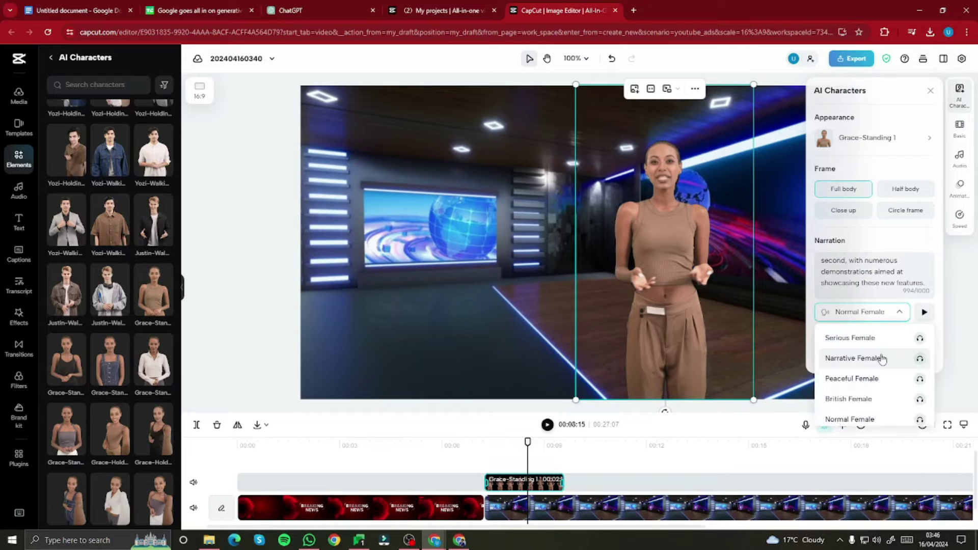
click(920, 399)
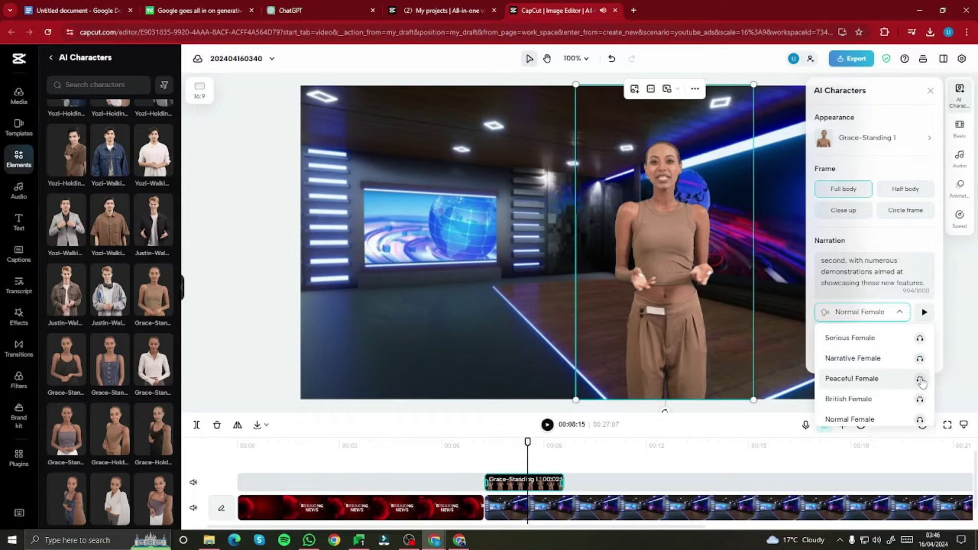
click(920, 380)
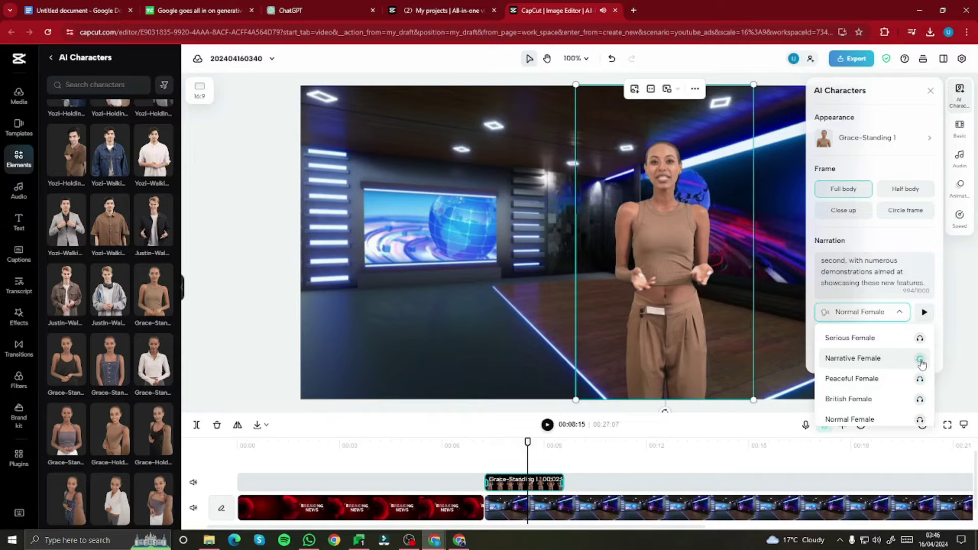
click(912, 358)
click(924, 312)
click(926, 312)
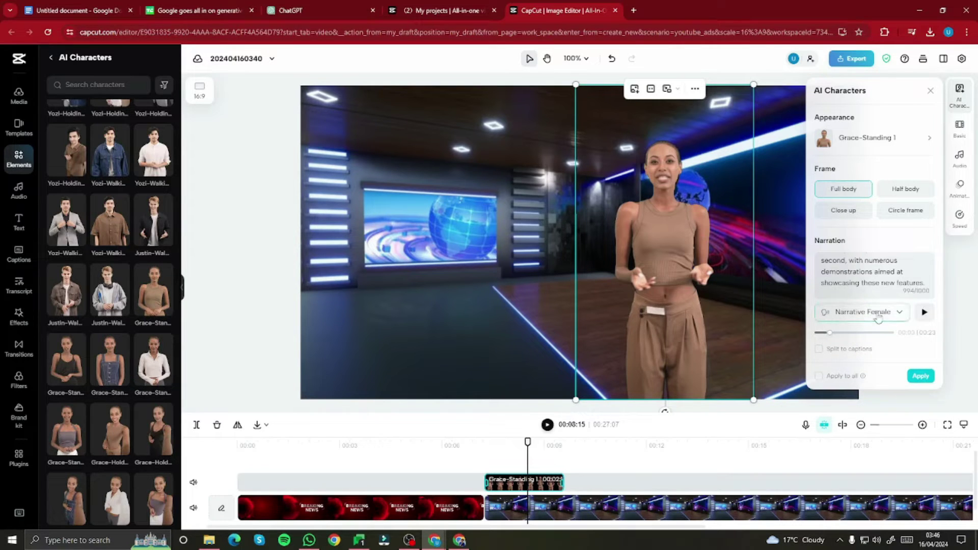
click(900, 315)
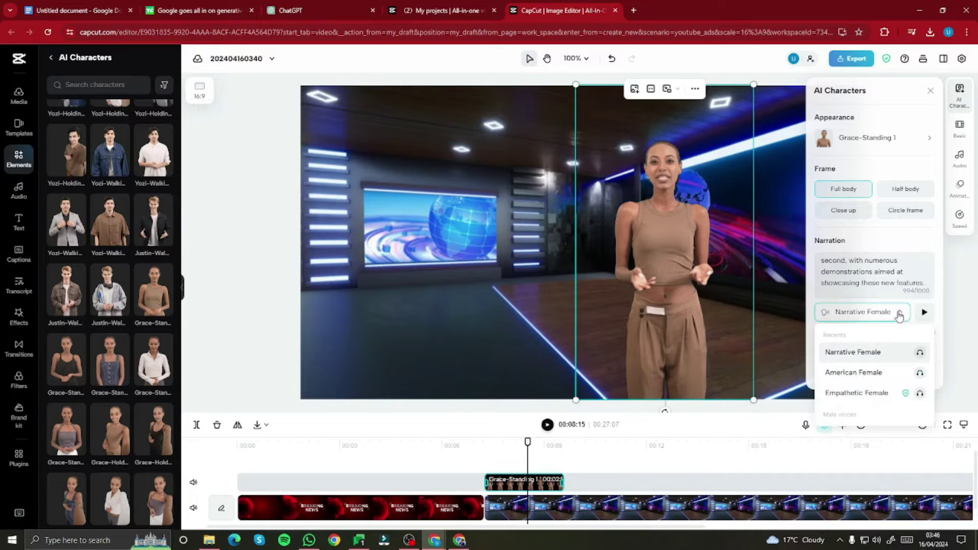
click(899, 313)
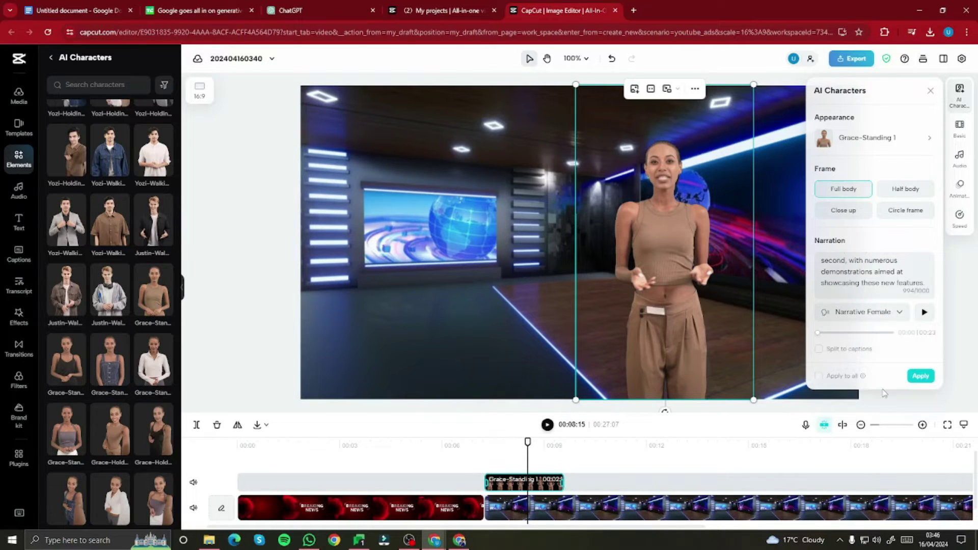
click(921, 377)
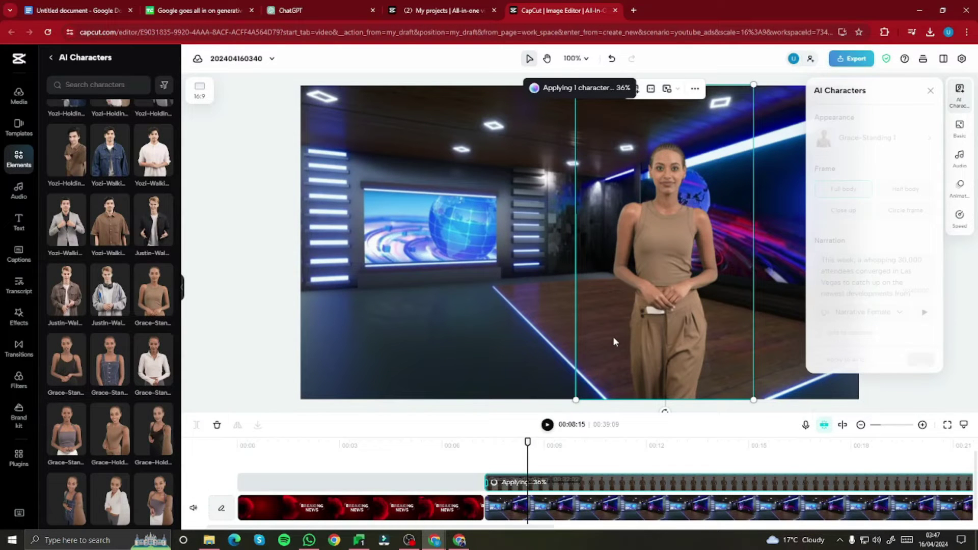
Drag the playhead to the studio background clip's end once the 00:32:02 presenter clip is generated.
click(613, 441)
drag(426, 442, 683, 443)
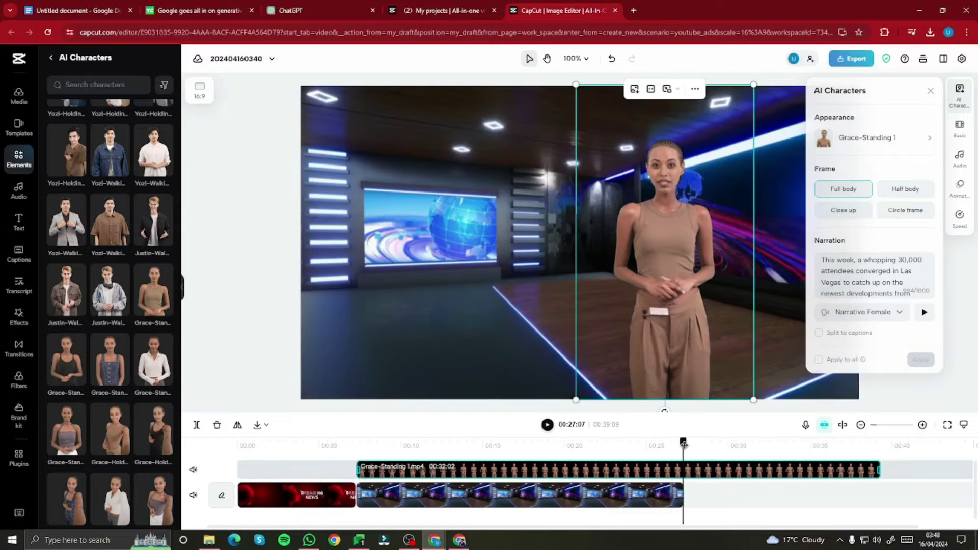
Duplicate the studio background clip, split the copy at 00:39:09, and delete the leftover piece.
click(650, 494)
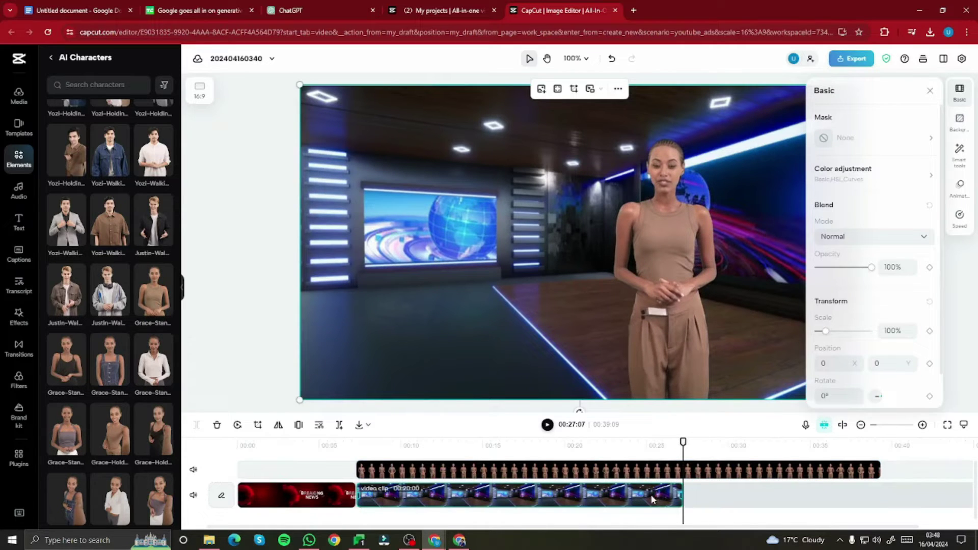
key(ctrl+v)
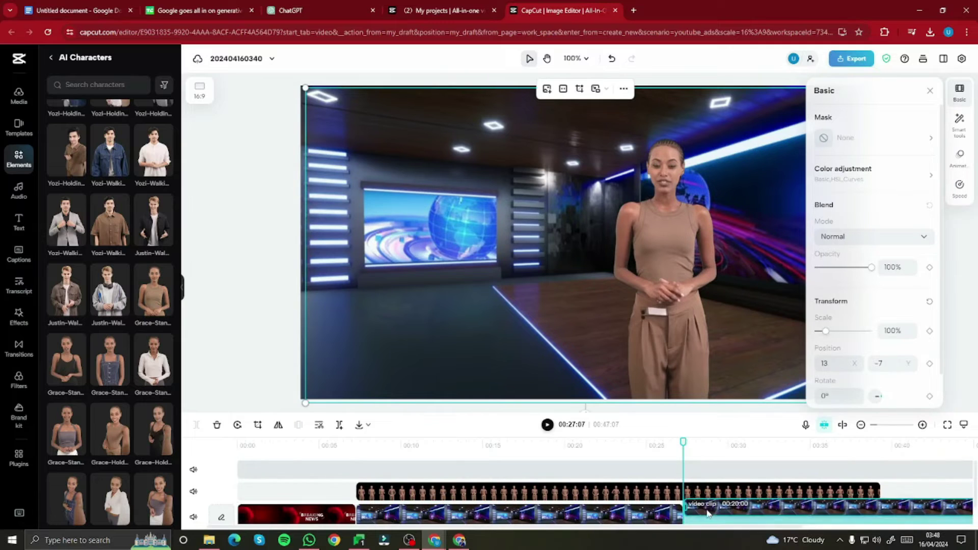
click(881, 444)
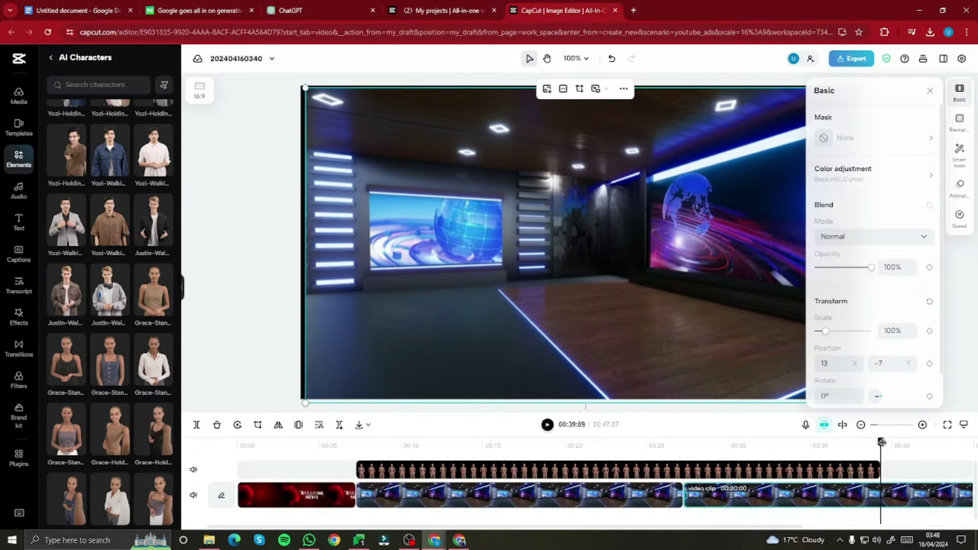
click(196, 425)
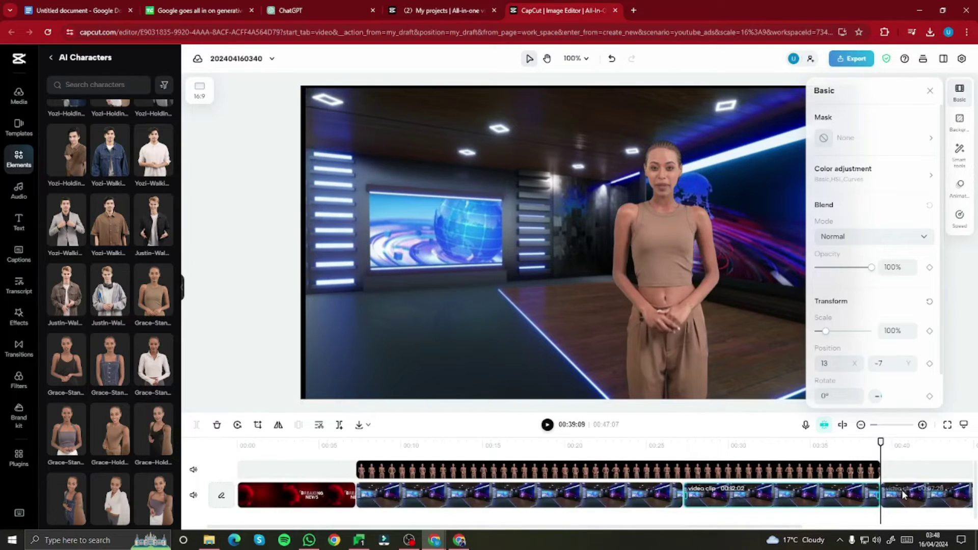
click(905, 497)
key(Delete)
Scrub the playhead back near the video's start to review, then start a new browser tab.
drag(729, 442, 610, 441)
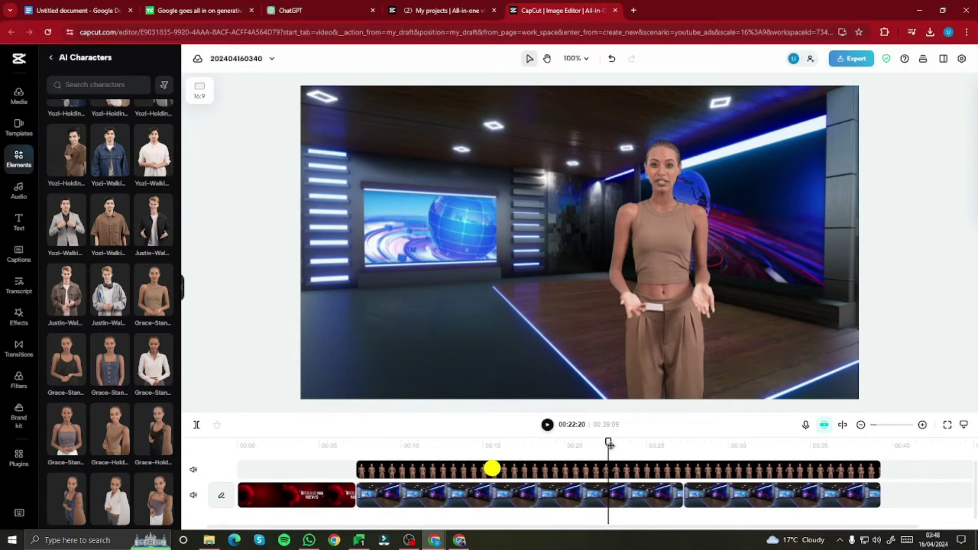
drag(308, 444, 298, 444)
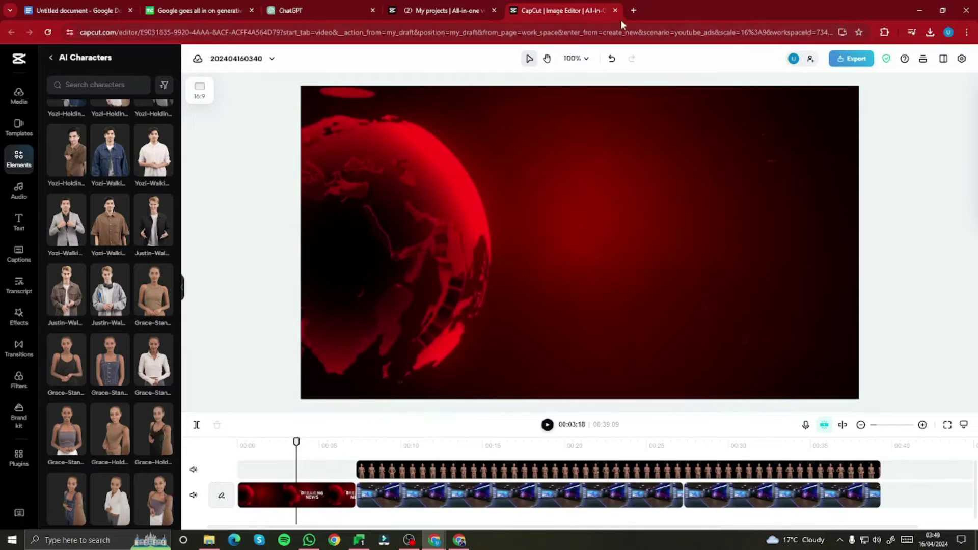
click(632, 11)
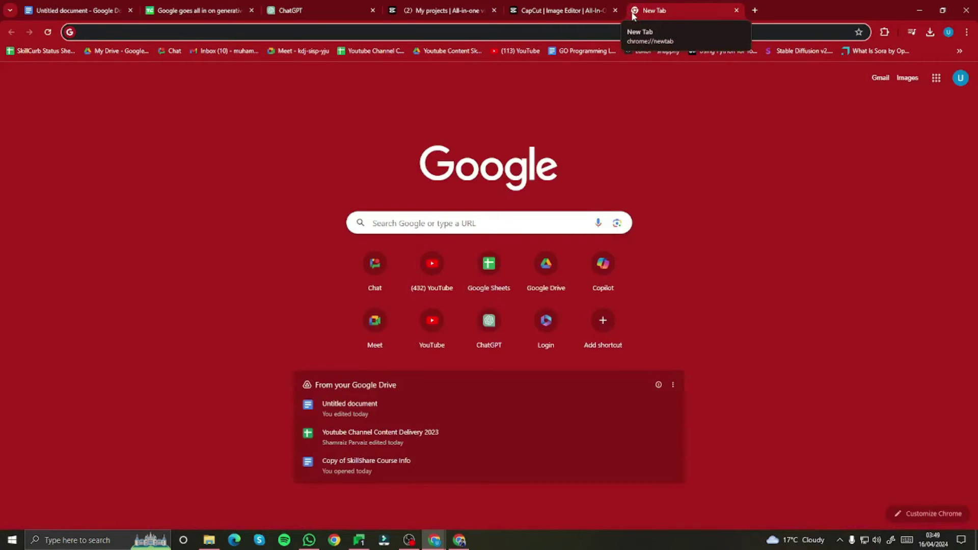
Search Google for 'breaking news intro music' and scroll through the results.
text(breaking)
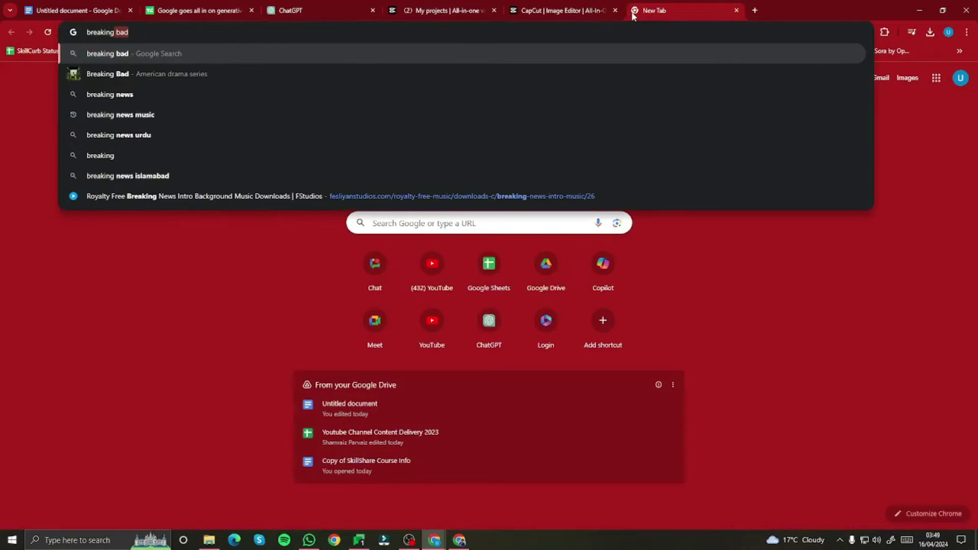
text( ne)
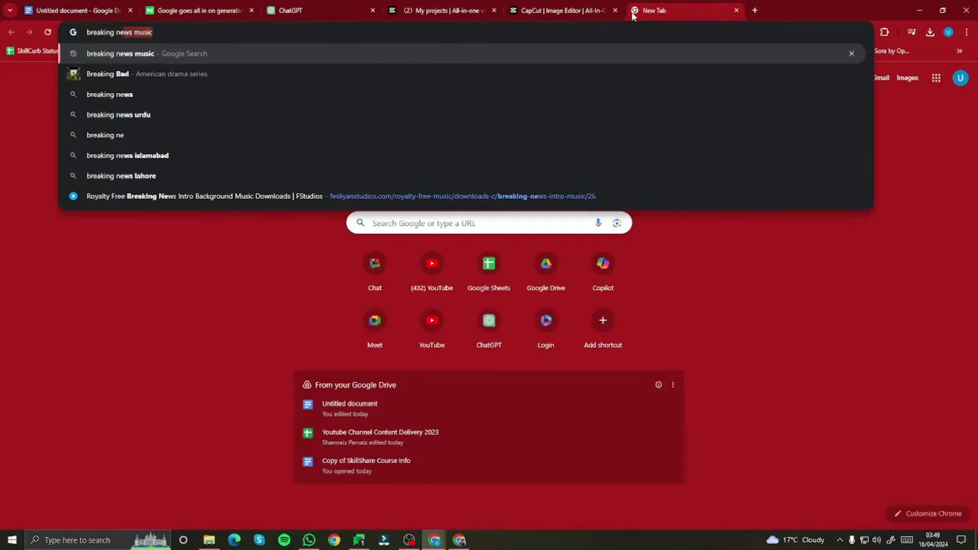
text(wsint)
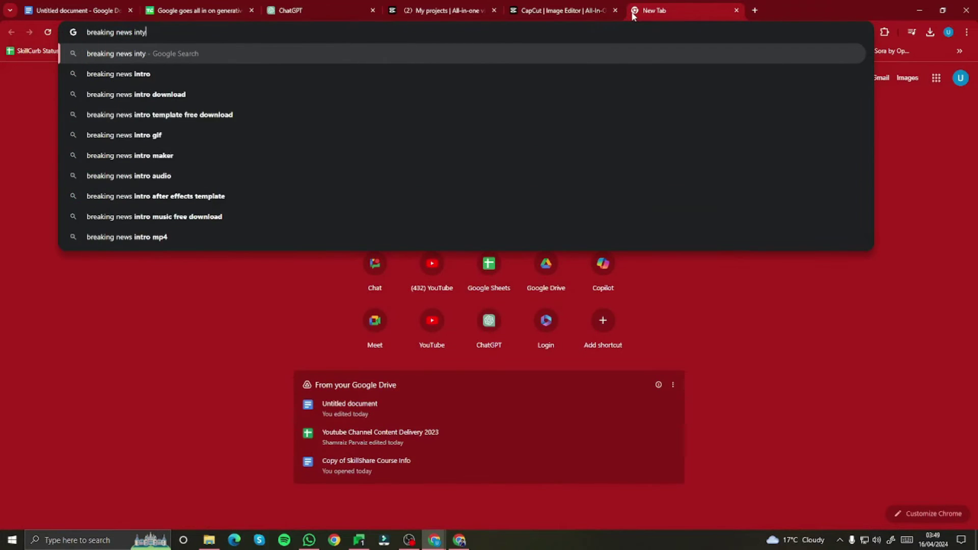
text(ro music)
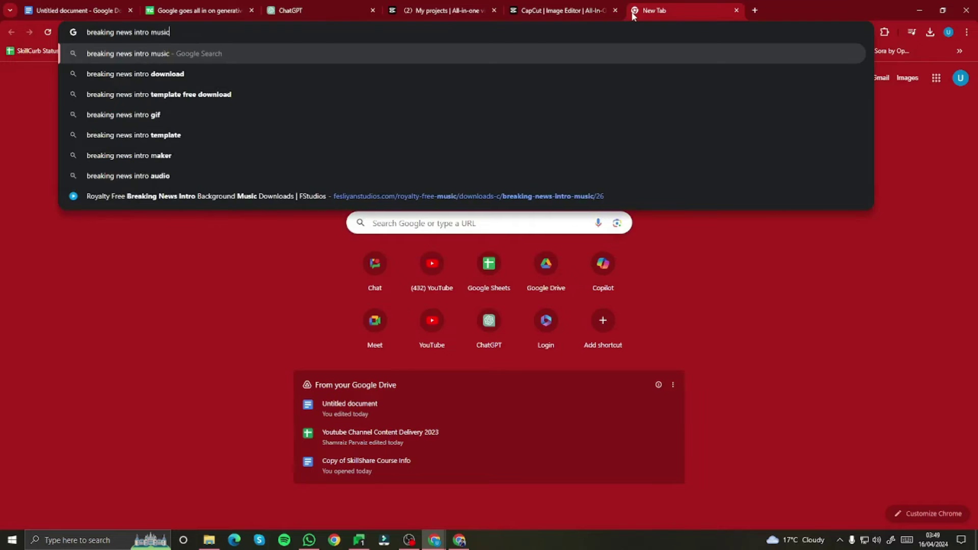
key(Return)
scroll(135, 342, down, 5)
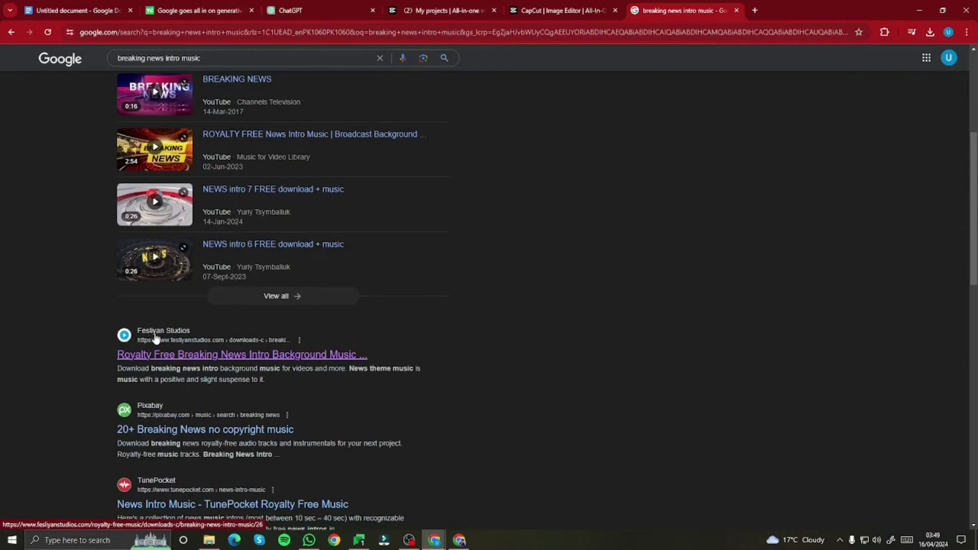
Preview Fesliyan Studios' 14-second 'News Opening 4' track and download it as an MP3.
click(229, 349)
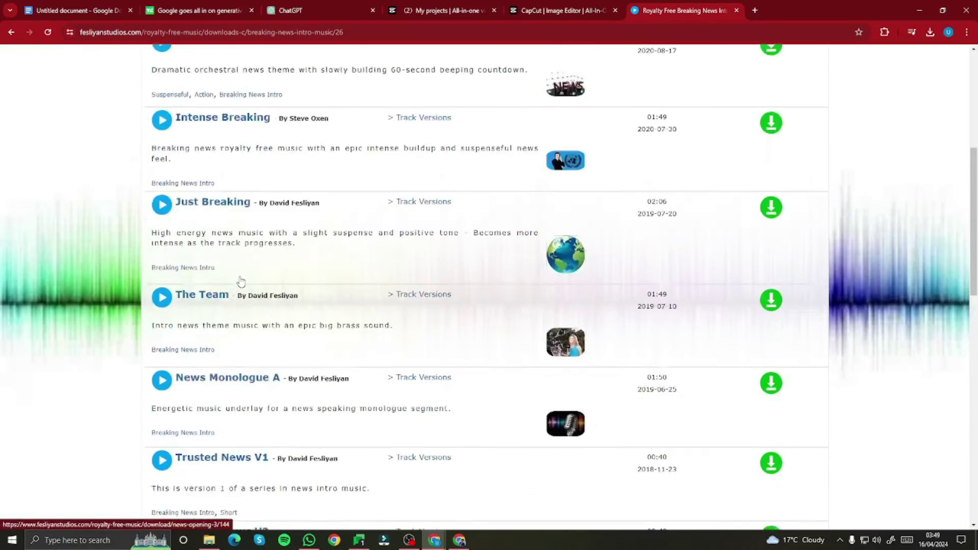
scroll(241, 282, down, 20)
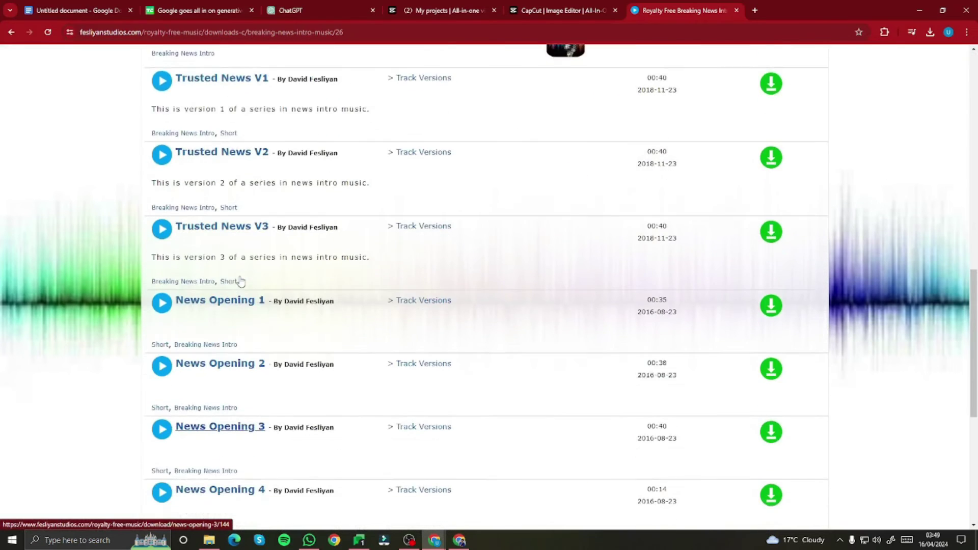
scroll(241, 282, up, 3)
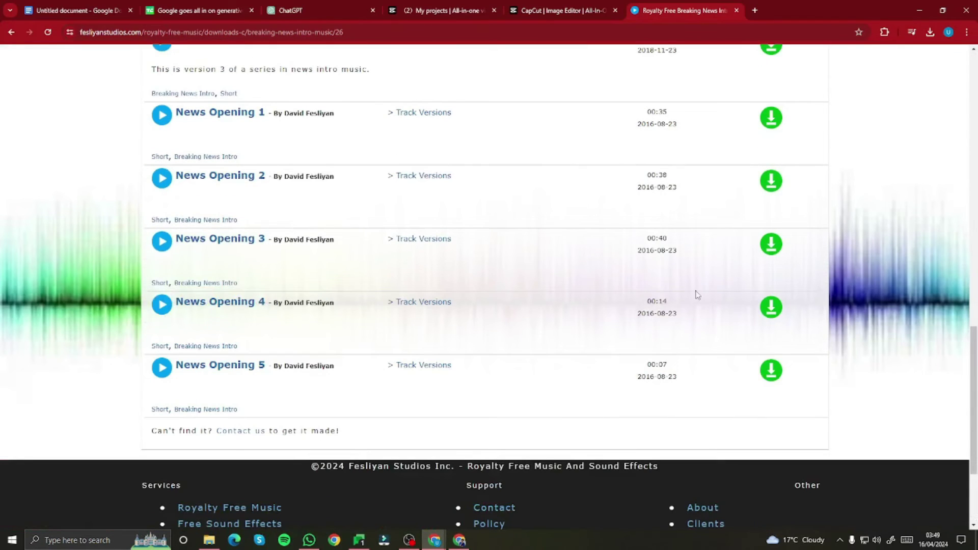
click(163, 311)
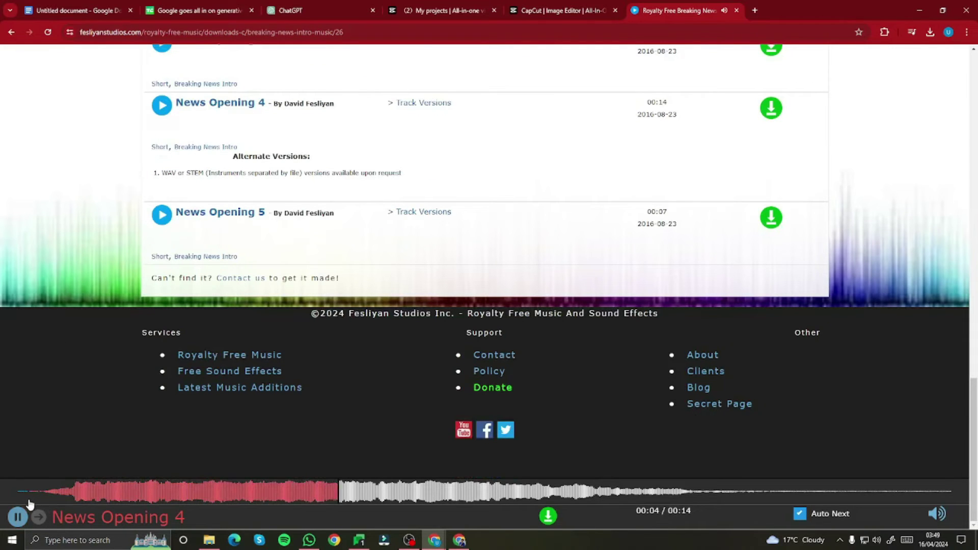
click(20, 517)
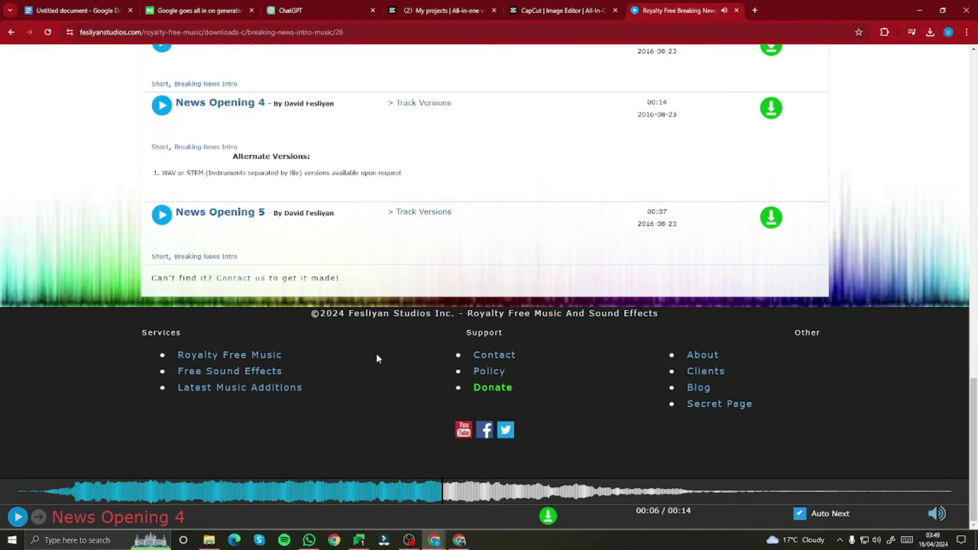
click(548, 519)
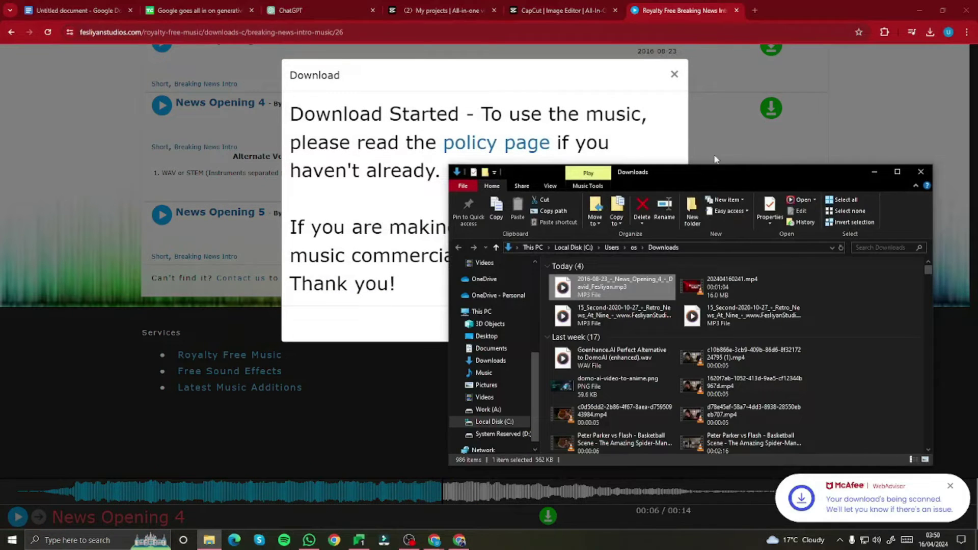
click(556, 10)
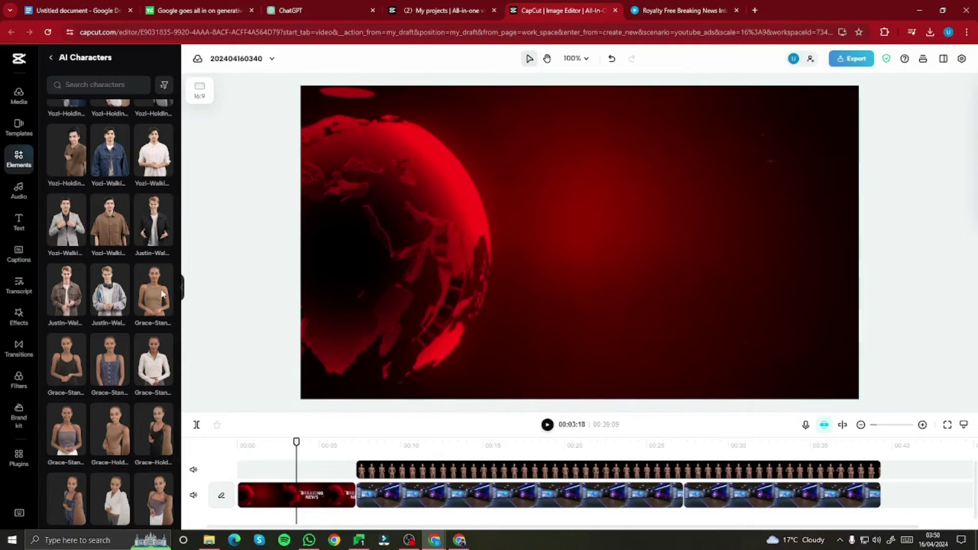
Import the News Opening 4 MP3 from the downloads folder into the project's Media.
key(alt+Tab)
click(28, 100)
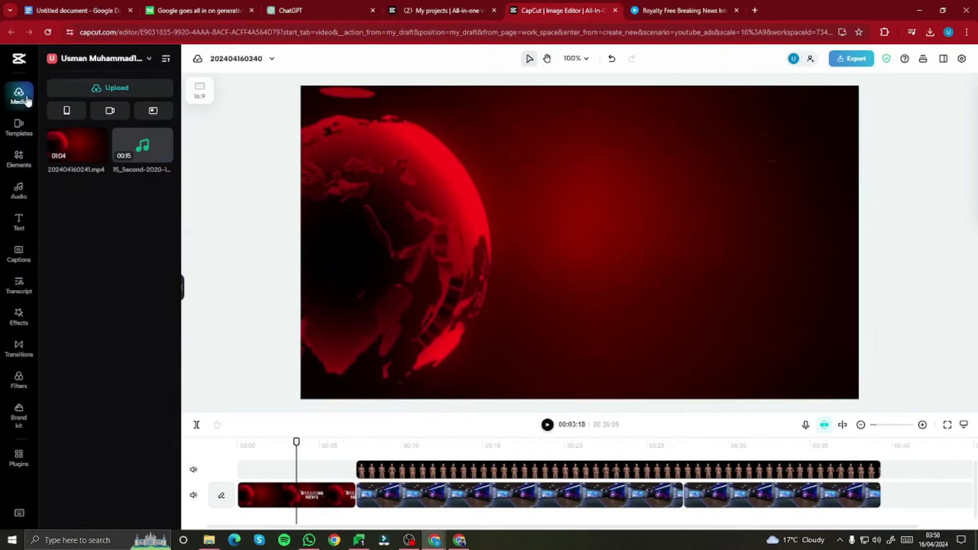
key(alt+Tab)
drag(605, 288, 143, 274)
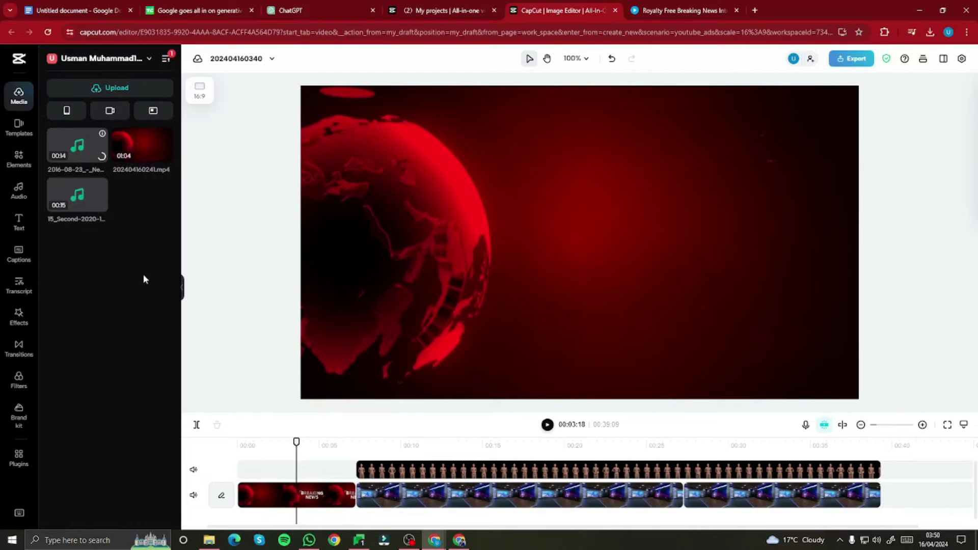
Place the intro music on the timeline at 0 and cut it off at 00:07:07.
drag(76, 147, 239, 517)
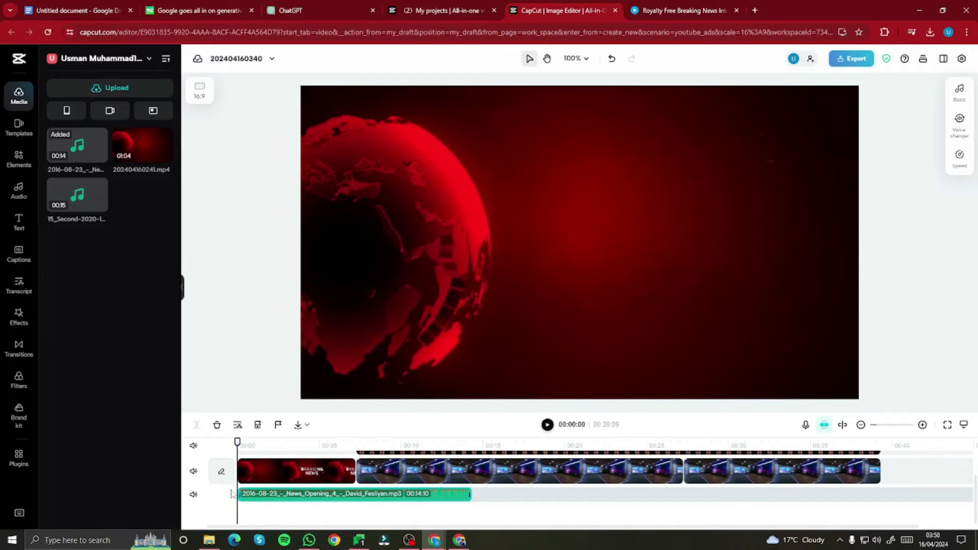
mouse_move(242, 493)
mouse_down()
mouse_move(299, 503)
mouse_move(256, 503)
mouse_up()
drag(237, 442, 355, 443)
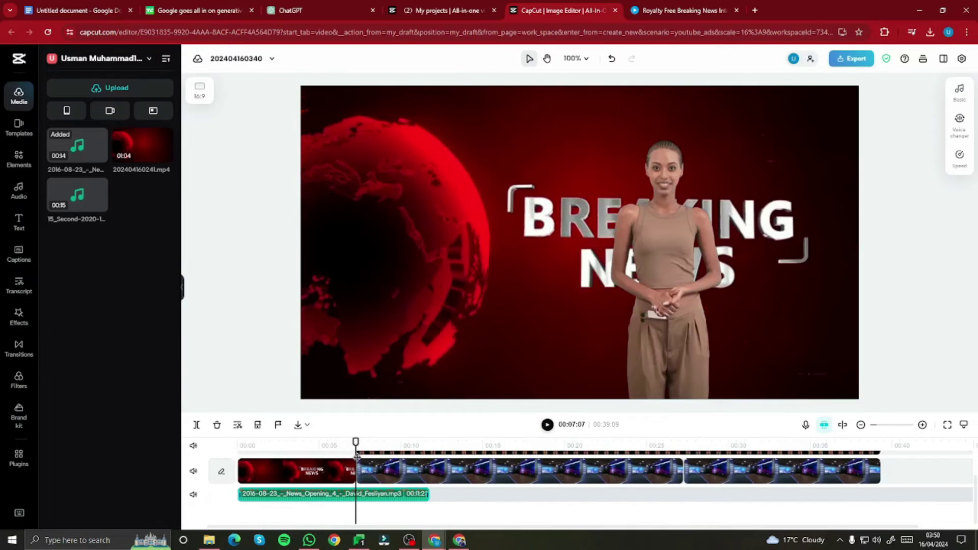
key(ctrl+b)
click(408, 505)
key(Delete)
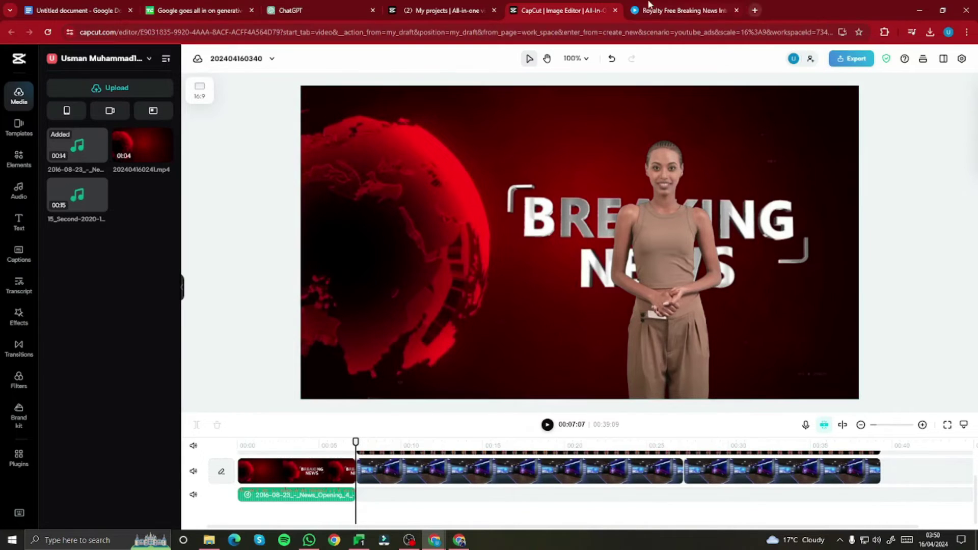
click(677, 9)
Open Chosic's news music page, preview the 2:43 'Powerful' track by MaxKoMusic, and download it.
click(11, 32)
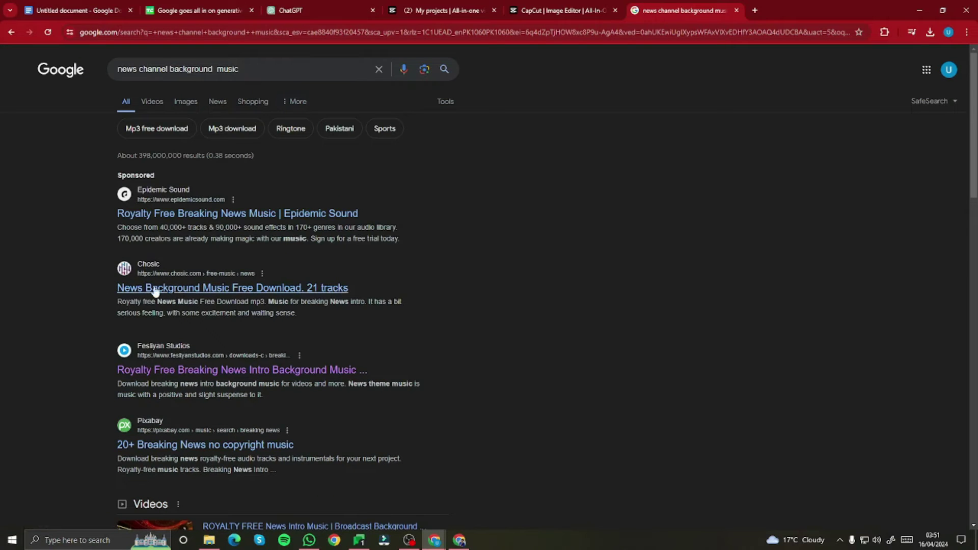
click(173, 288)
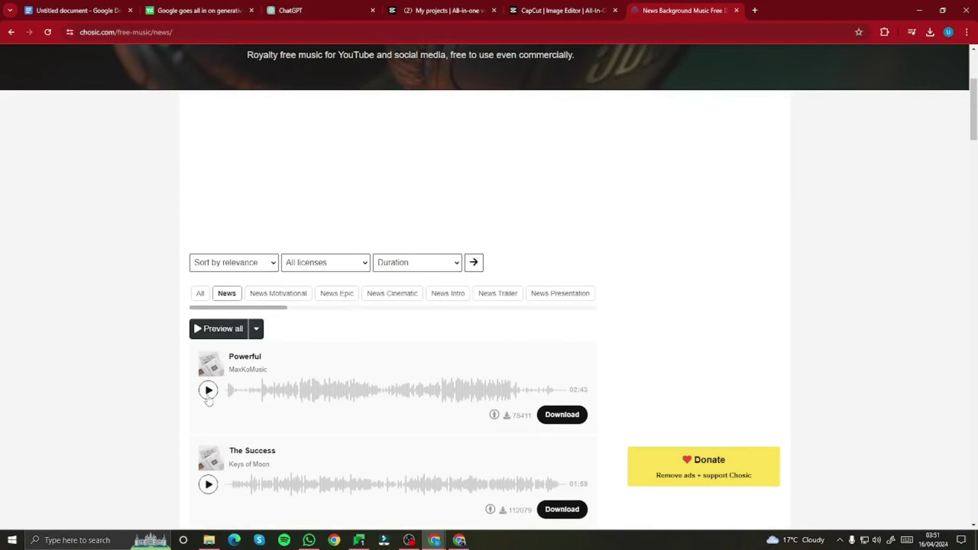
scroll(81, 328, down, 2)
click(209, 290)
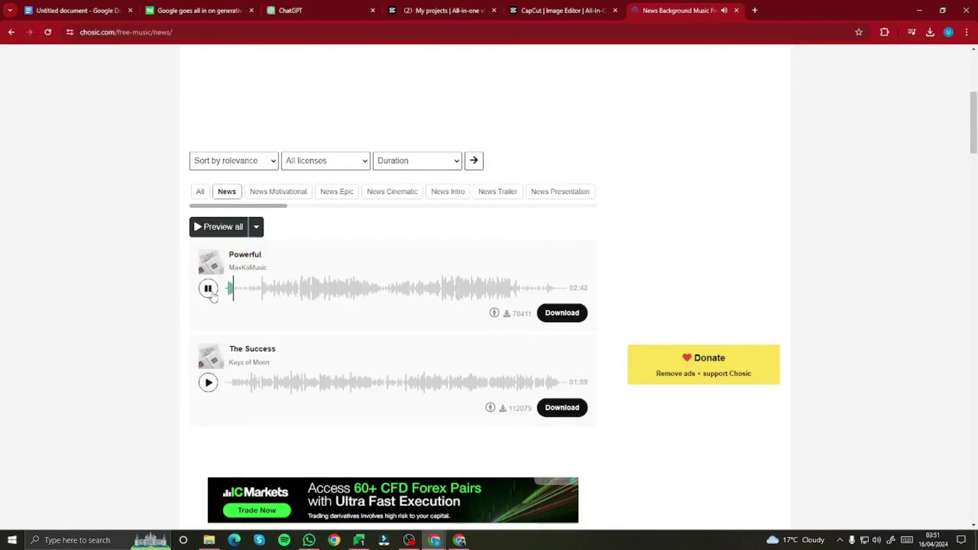
click(265, 288)
click(208, 289)
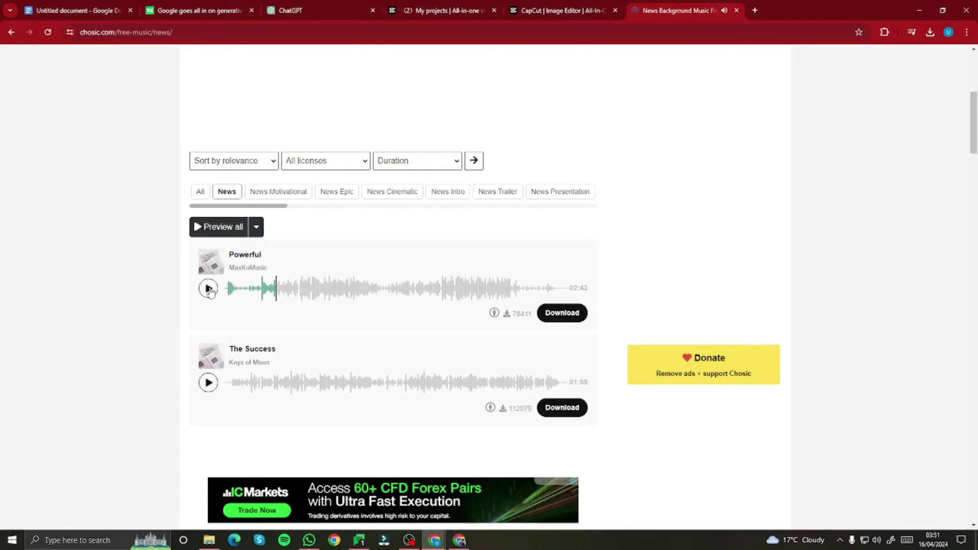
click(554, 314)
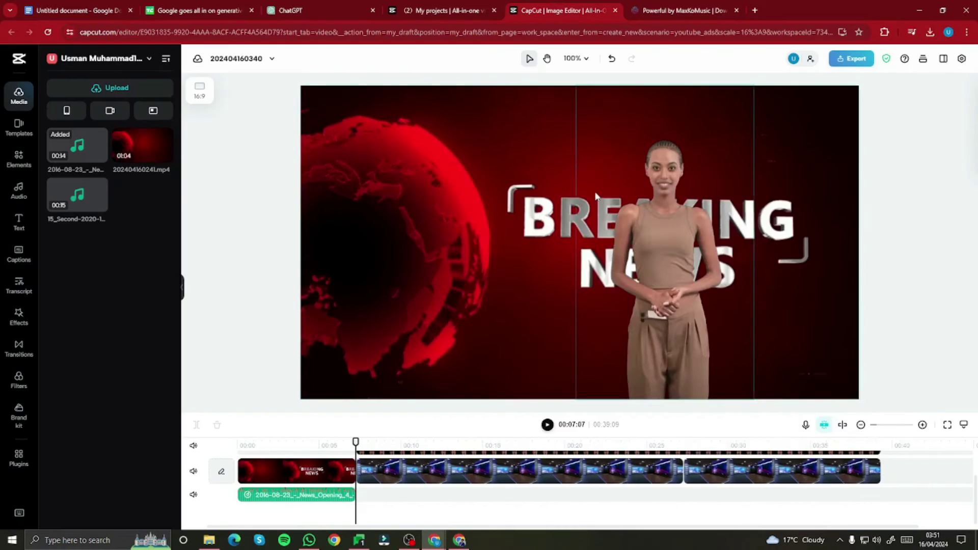
Import Powerful(chosic.com).mp3 and lay it on the audio track right after the intro music.
drag(809, 172, 836, 172)
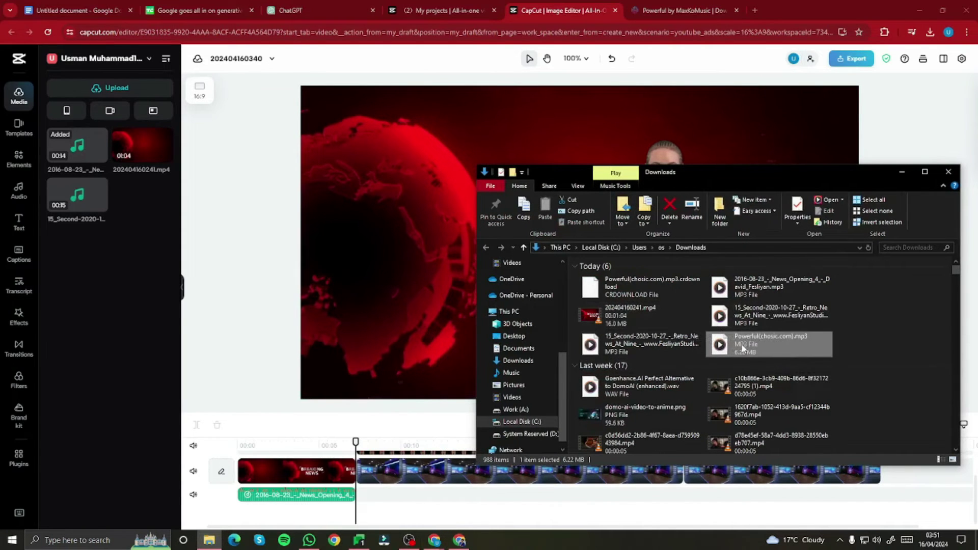
drag(742, 348, 78, 267)
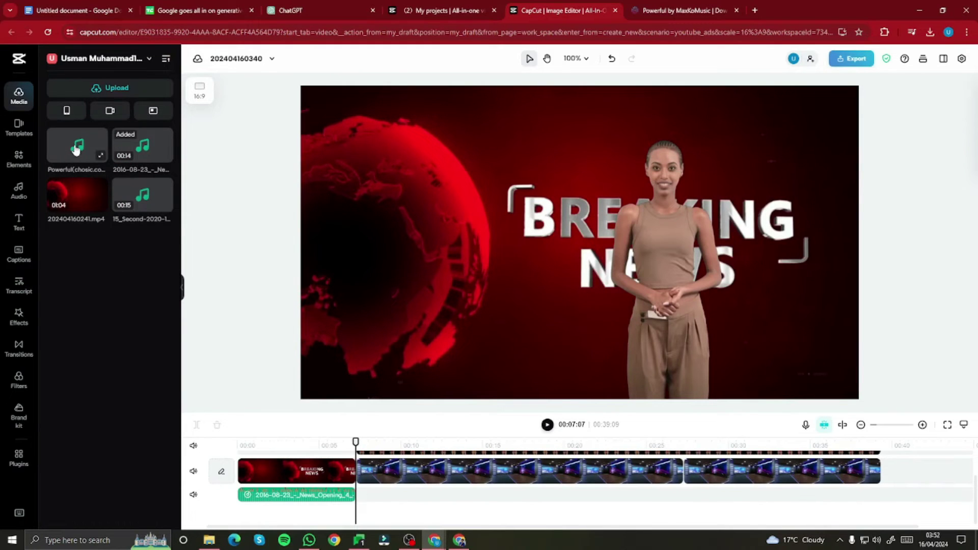
drag(77, 146, 358, 509)
key(space)
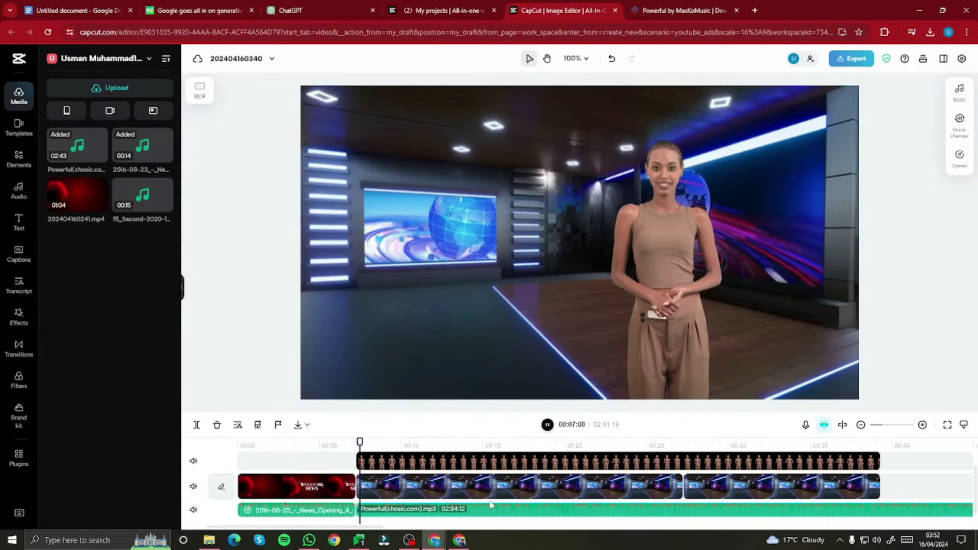
key(space)
scroll(509, 506, down, 1)
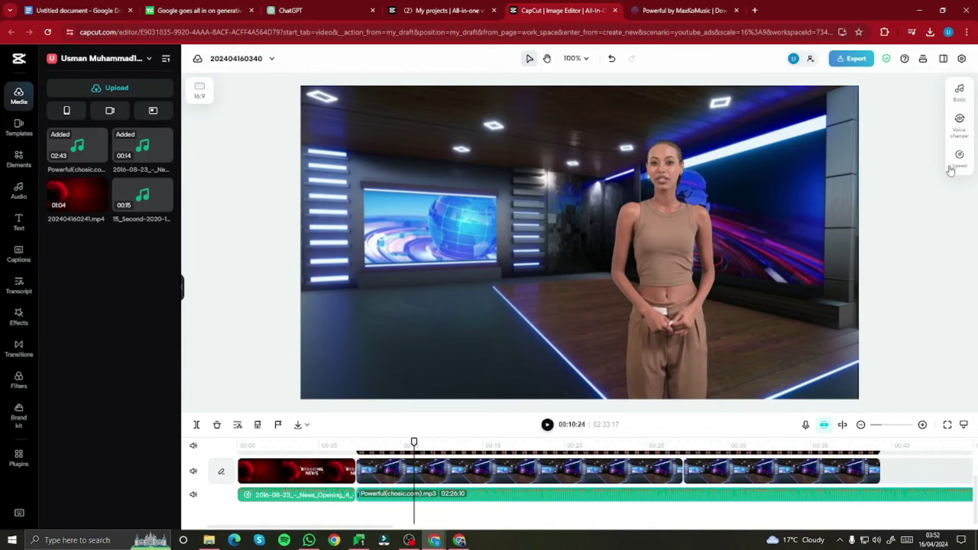
Lower the Powerful track's volume to about -34 dB, then move the playhead back to the intro.
click(957, 101)
drag(849, 144, 835, 143)
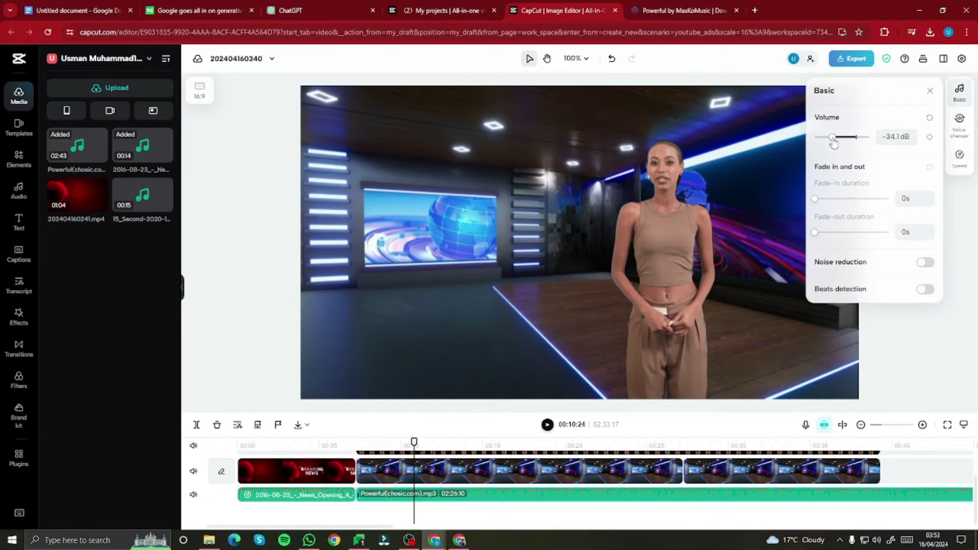
click(874, 303)
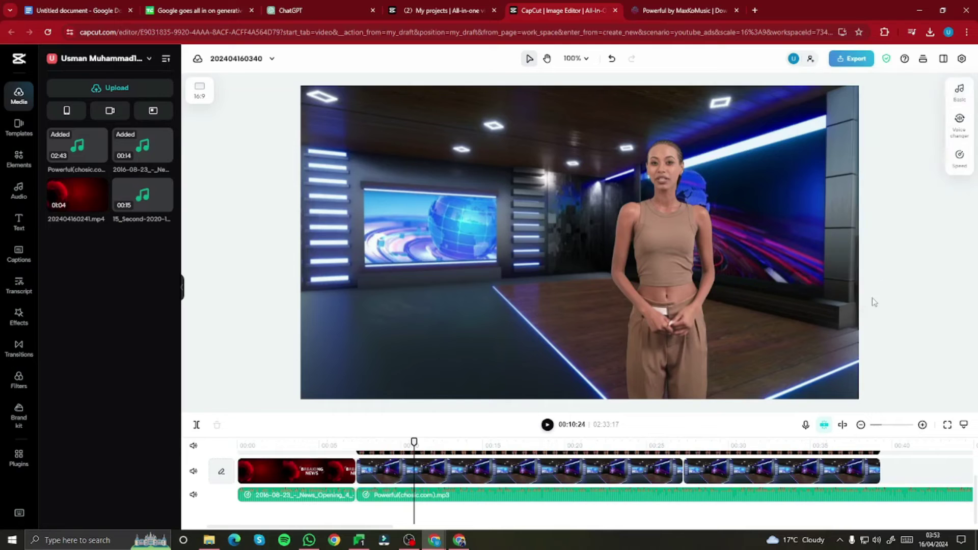
drag(414, 442, 500, 441)
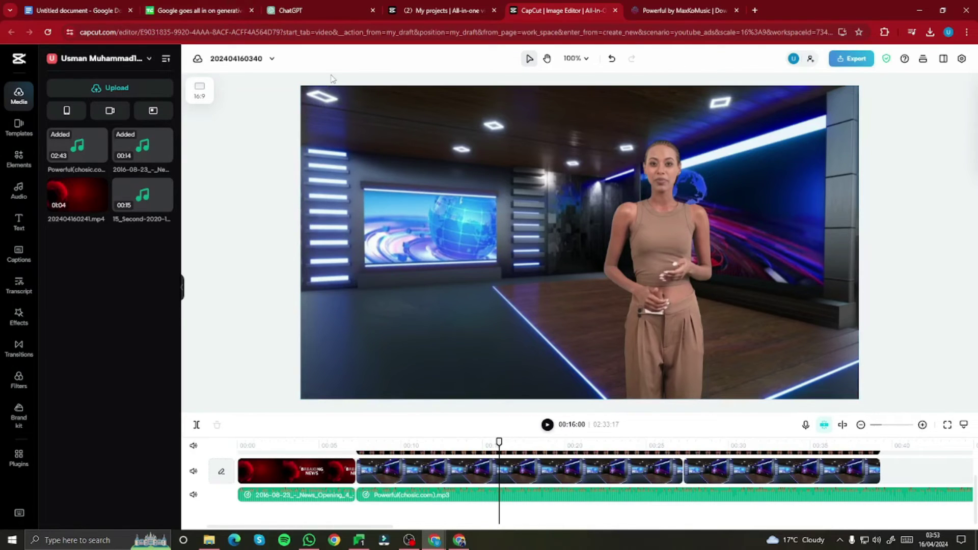
Select 'Google Cloud Next' in the TechCrunch article headline.
click(90, 6)
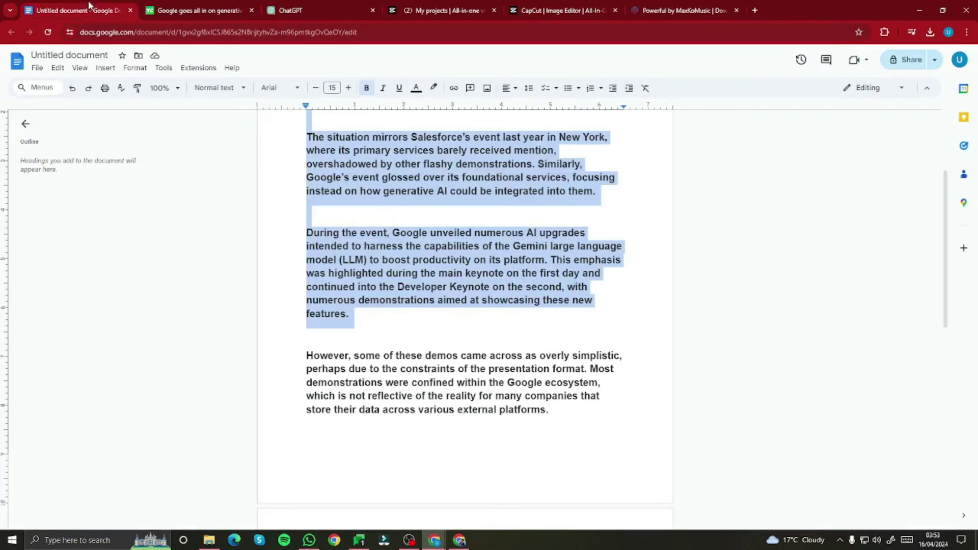
scroll(317, 243, up, 3)
key(ctrl+Tab)
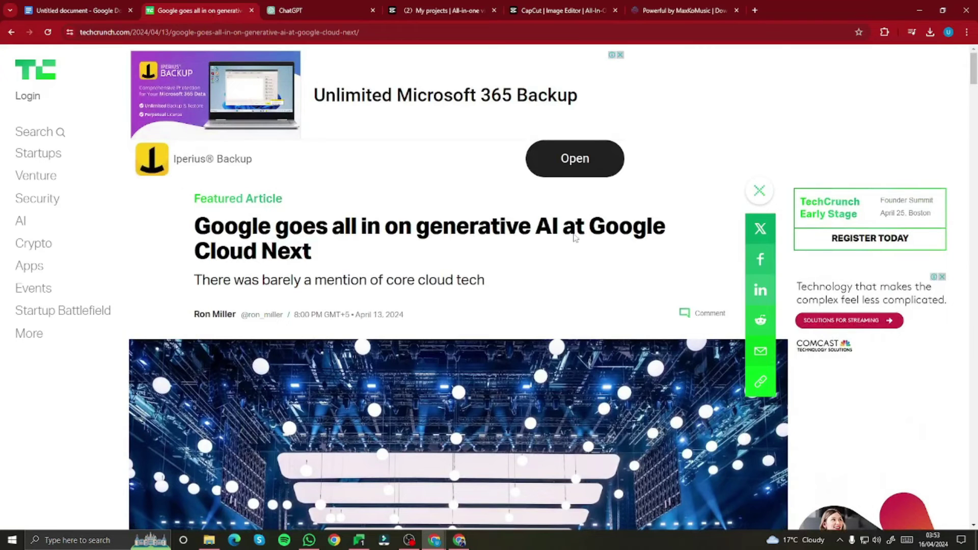
drag(590, 230, 605, 256)
key(ctrl+c)
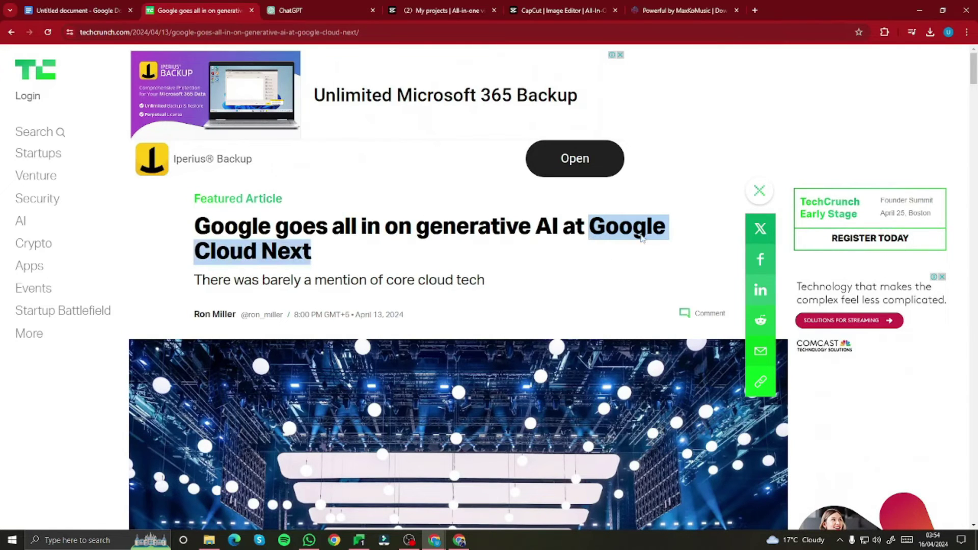
Load YouTube in a new browser tab.
click(755, 10)
text(you)
key(Return)
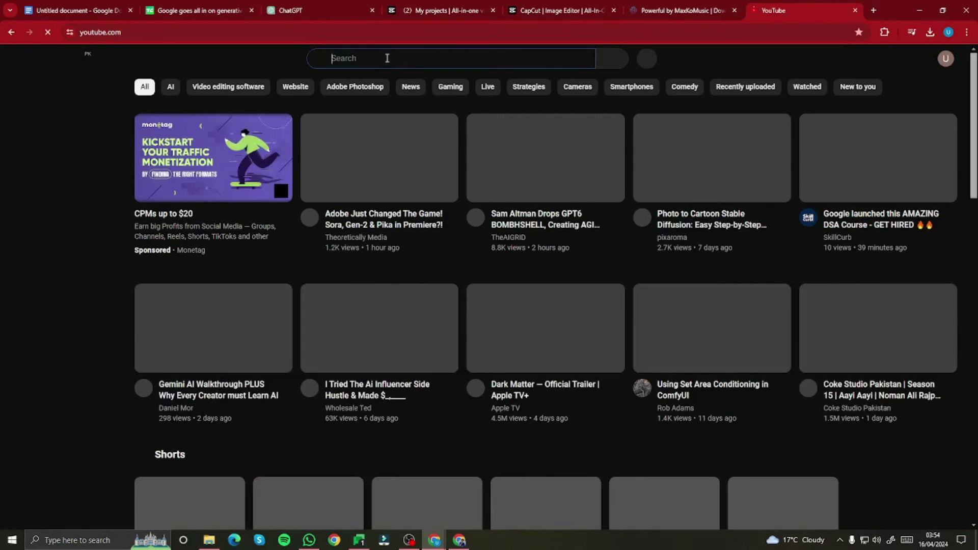
Search YouTube for Google Cloud Next and open the '24 Day 1 Recap video.
click(386, 59)
key(ctrl+v)
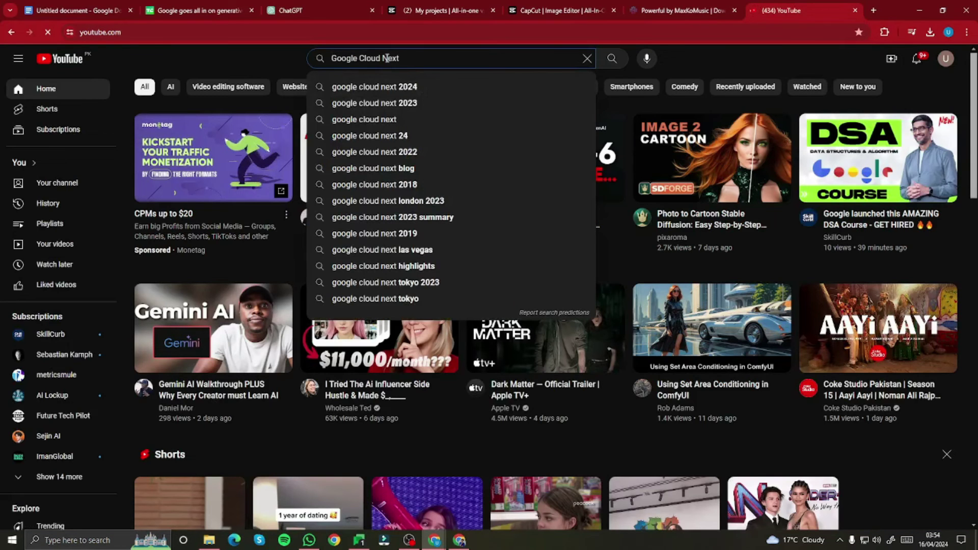
key(Return)
click(255, 286)
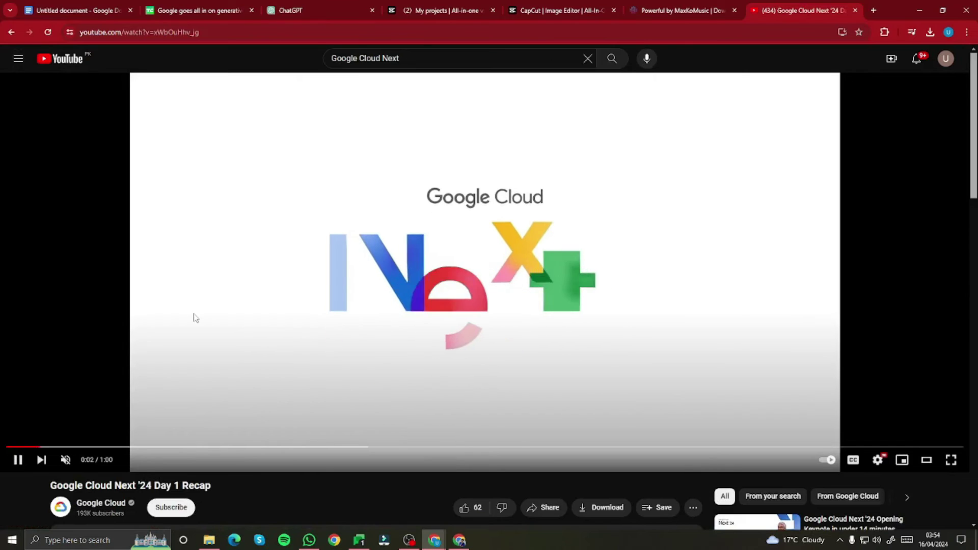
Pause the recap, copy its URL, and start a 'free yout' search in a new tab.
click(335, 265)
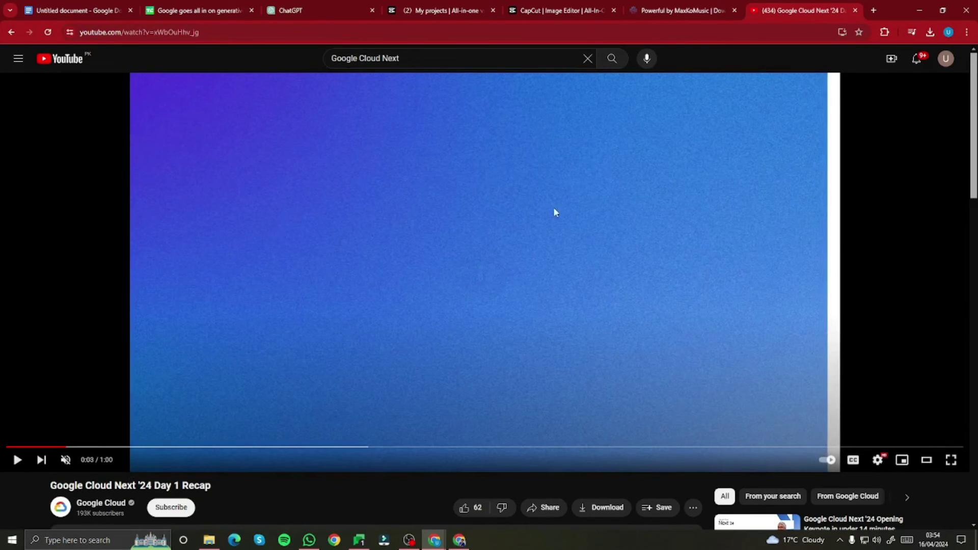
key(ctrl+l)
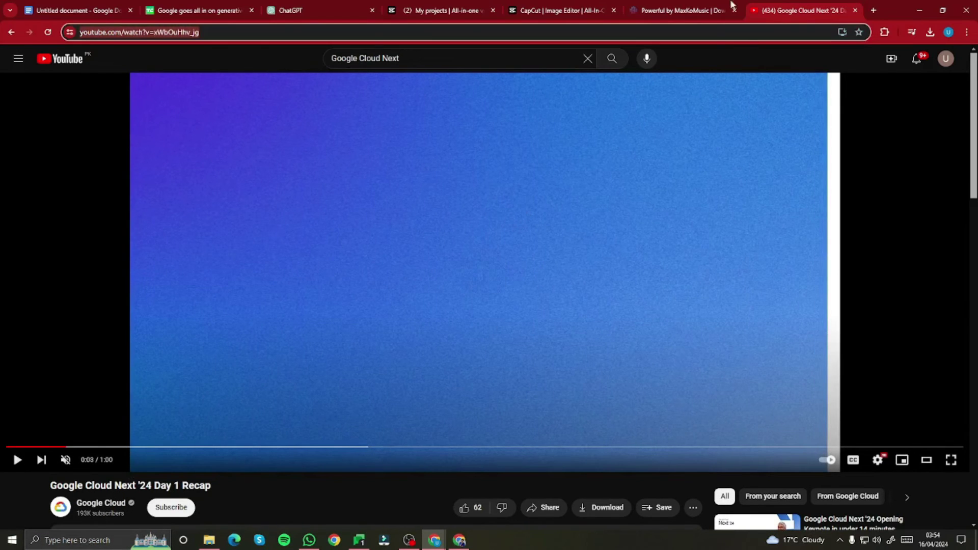
click(874, 10)
text(free)
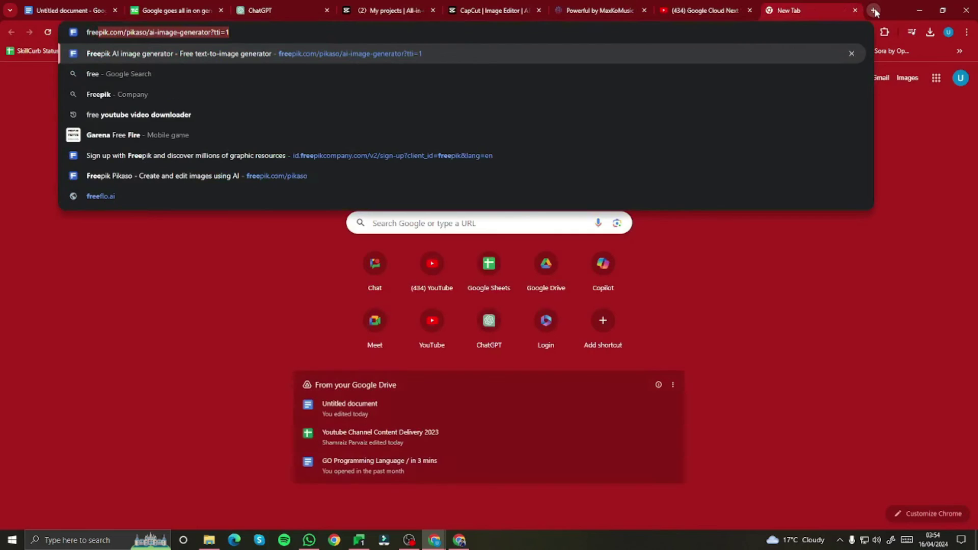
text( yout)
Download the Day 1 Recap as an MP4 via savefrom.net and show it in its folder.
key(Return)
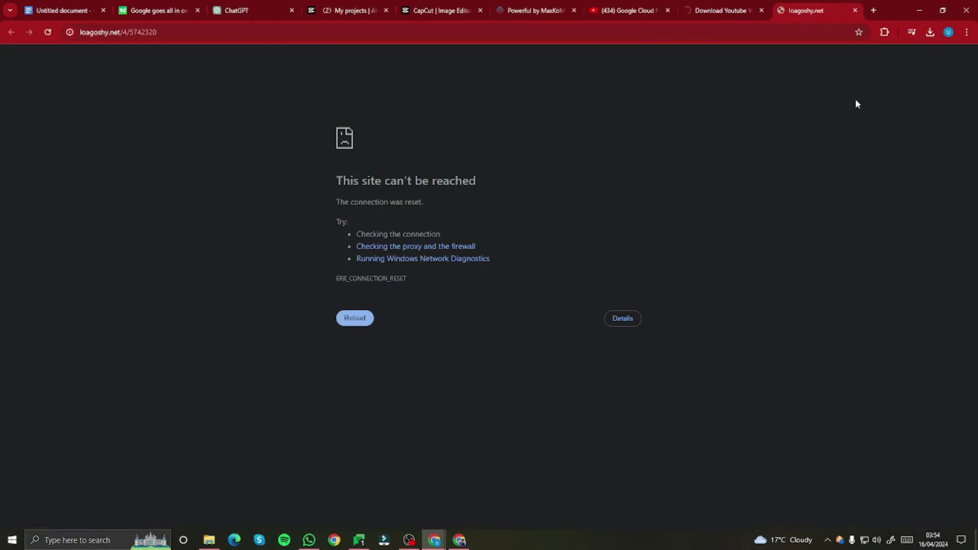
click(929, 32)
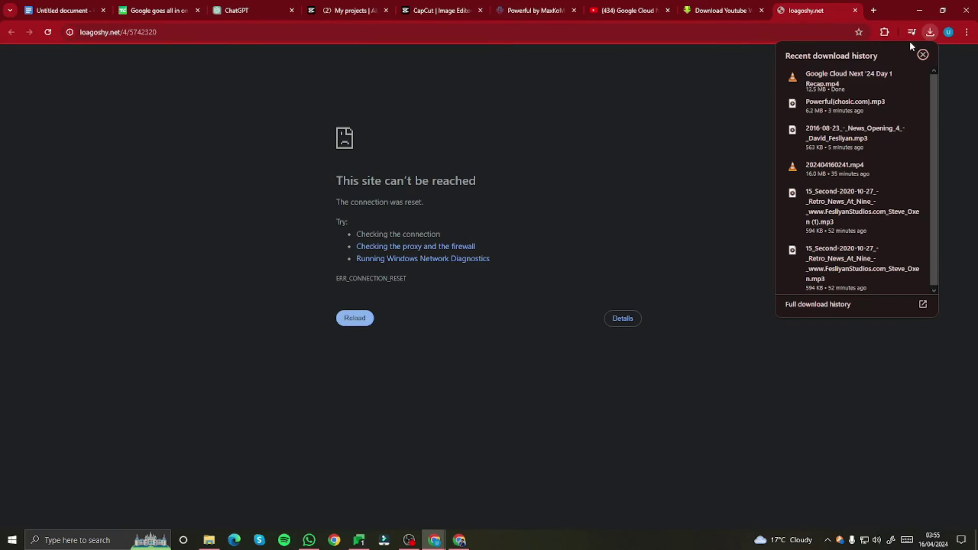
click(895, 77)
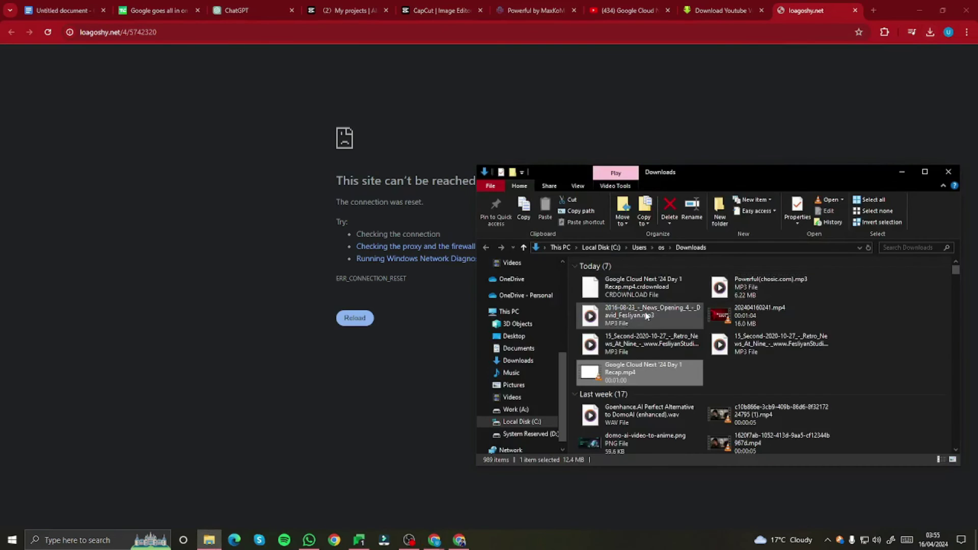
click(414, 6)
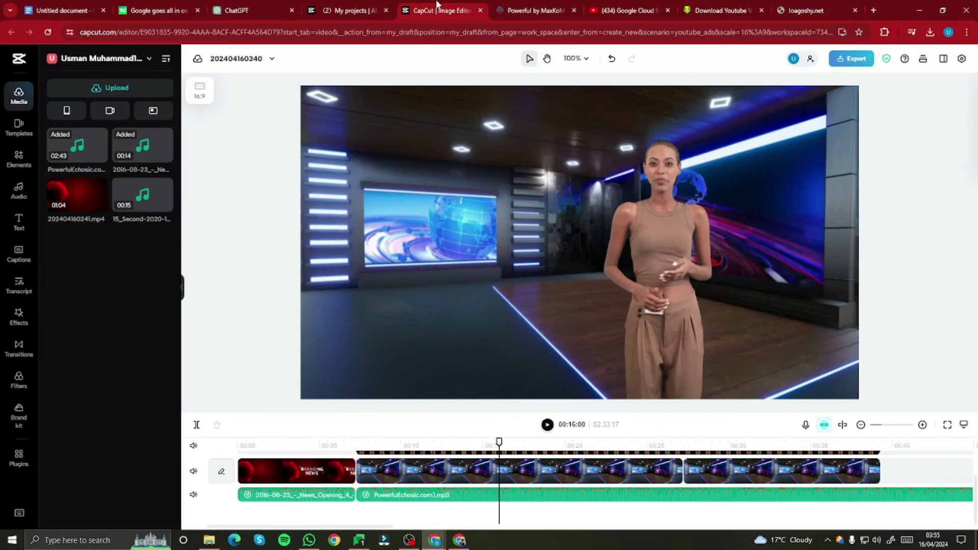
Import the recap MP4 into CapCut's media and place it on a track above the avatar.
key(alt+Tab)
drag(638, 374, 110, 263)
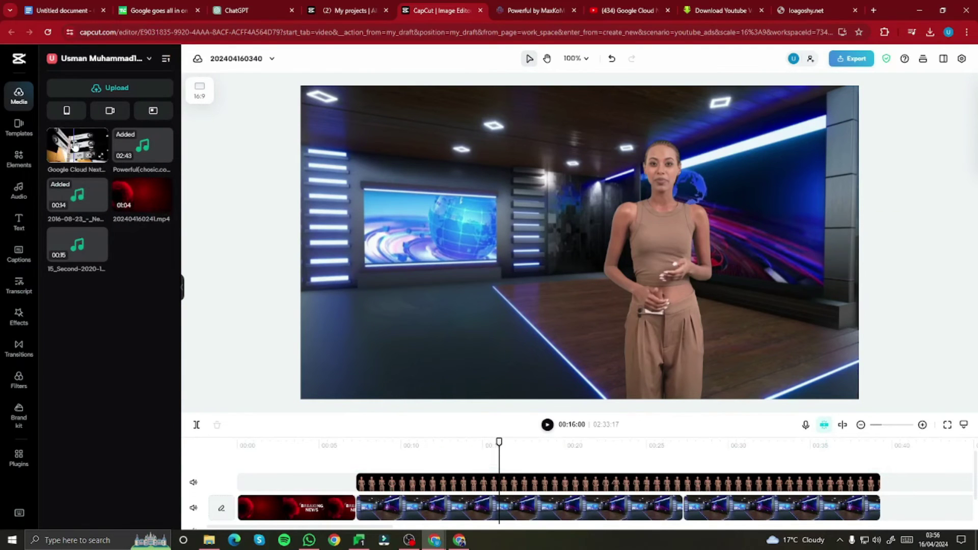
drag(75, 146, 396, 472)
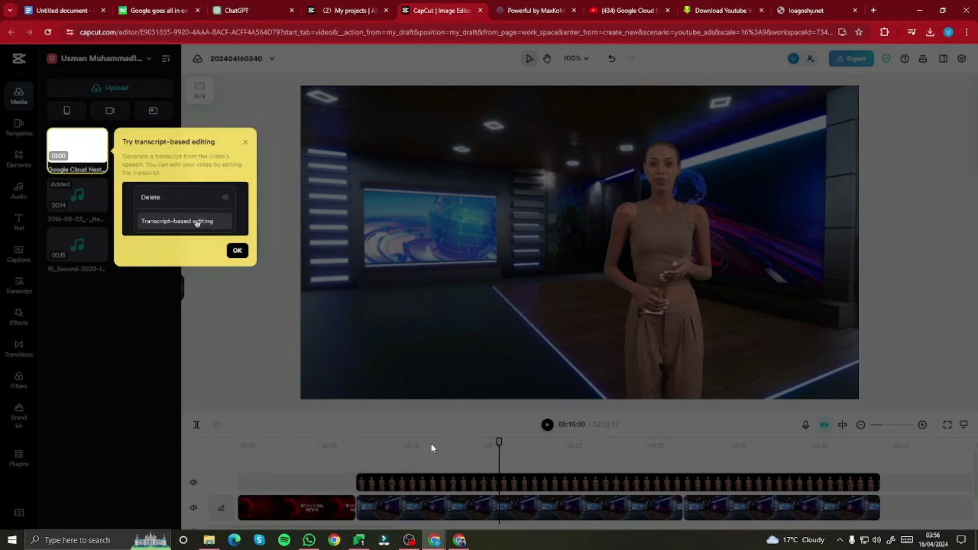
click(237, 250)
Shrink the recap clip to 34% on the left of the studio and preview the result.
drag(857, 86, 498, 288)
drag(399, 335, 446, 235)
click(960, 91)
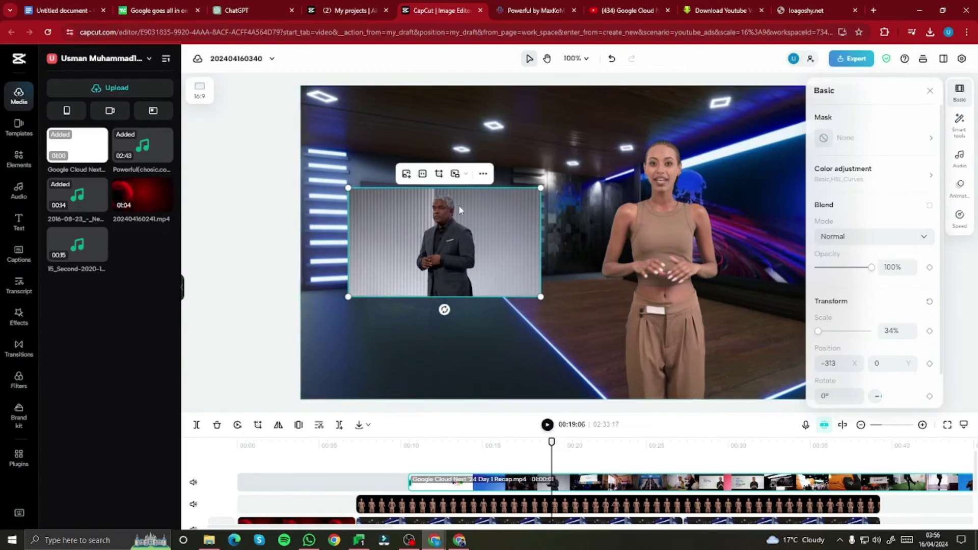
click(881, 446)
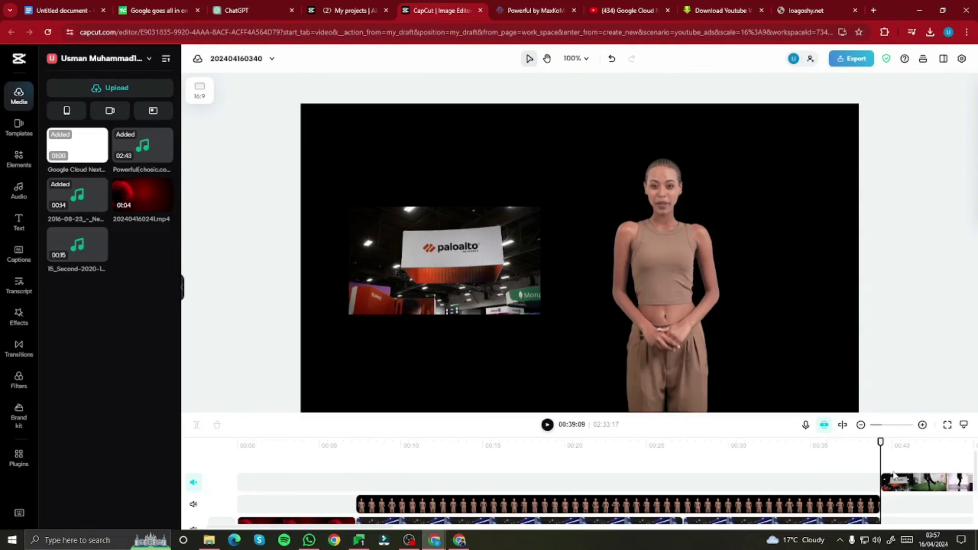
drag(880, 442, 589, 454)
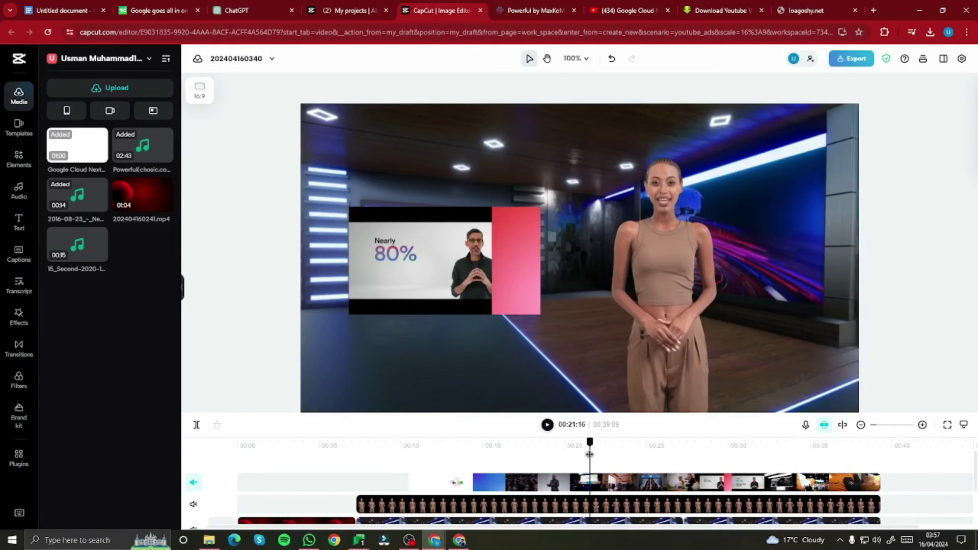
drag(419, 455, 301, 454)
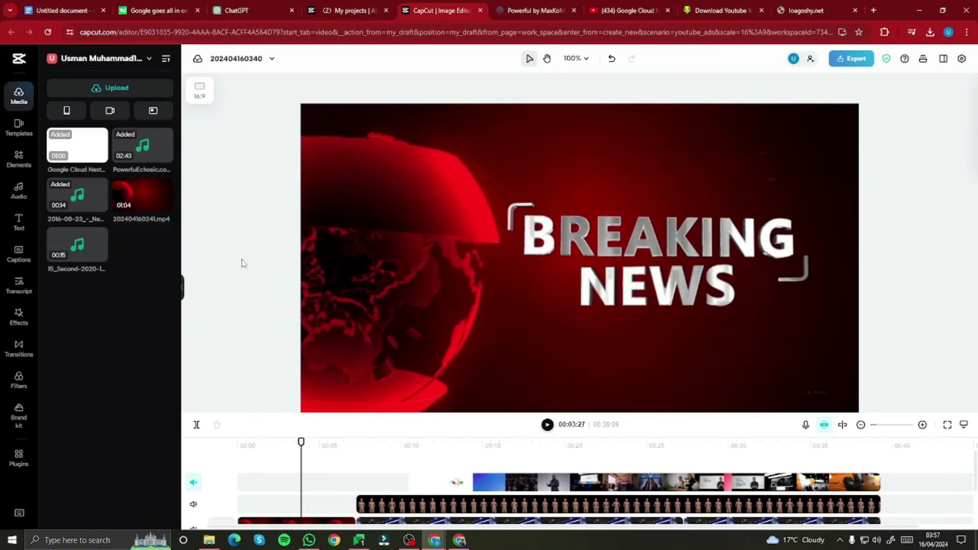
Export and download the news video as a 720p, 30fps MP4.
scroll(245, 262, down, 1)
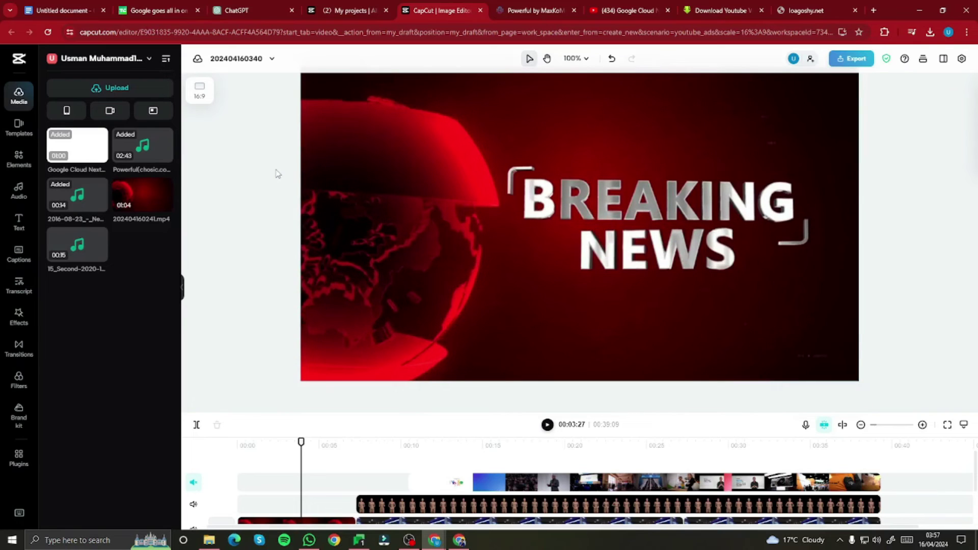
click(854, 60)
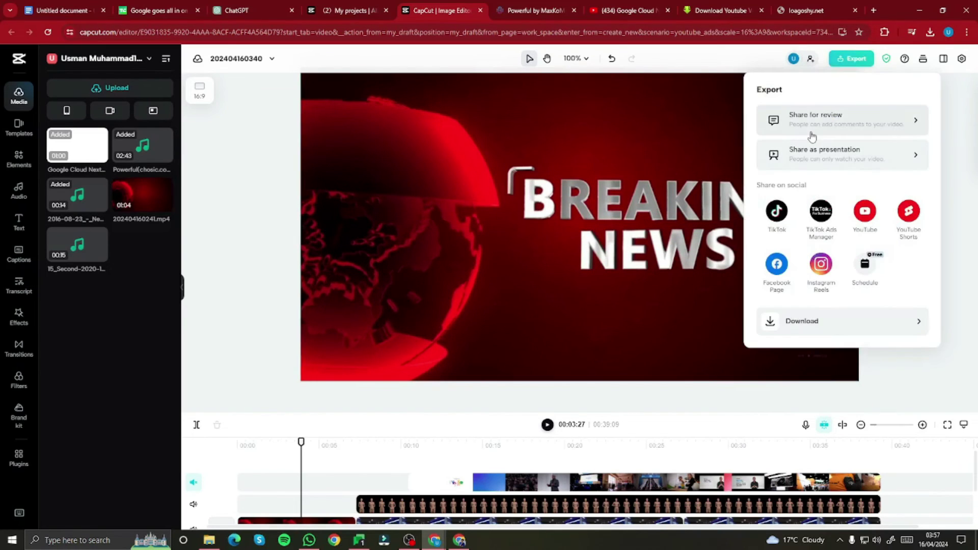
click(822, 317)
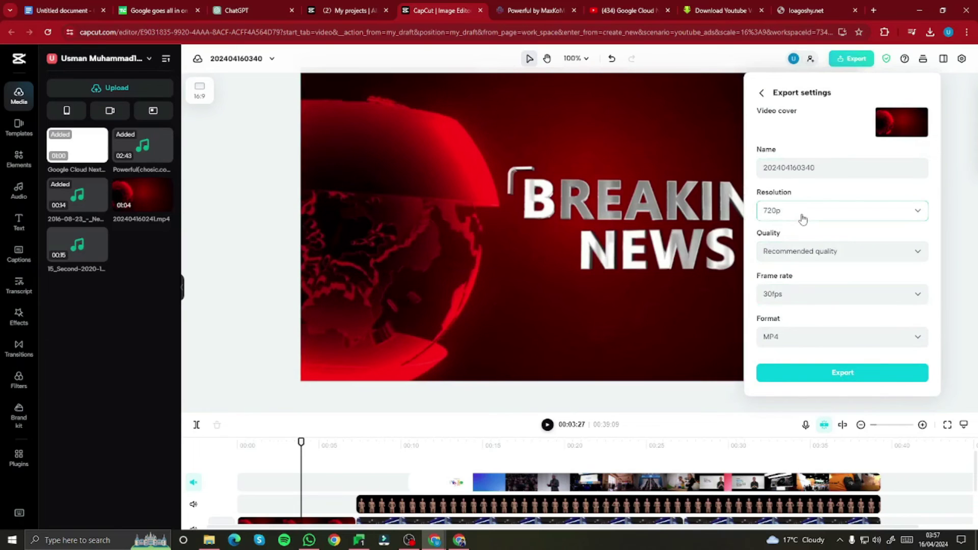
click(841, 377)
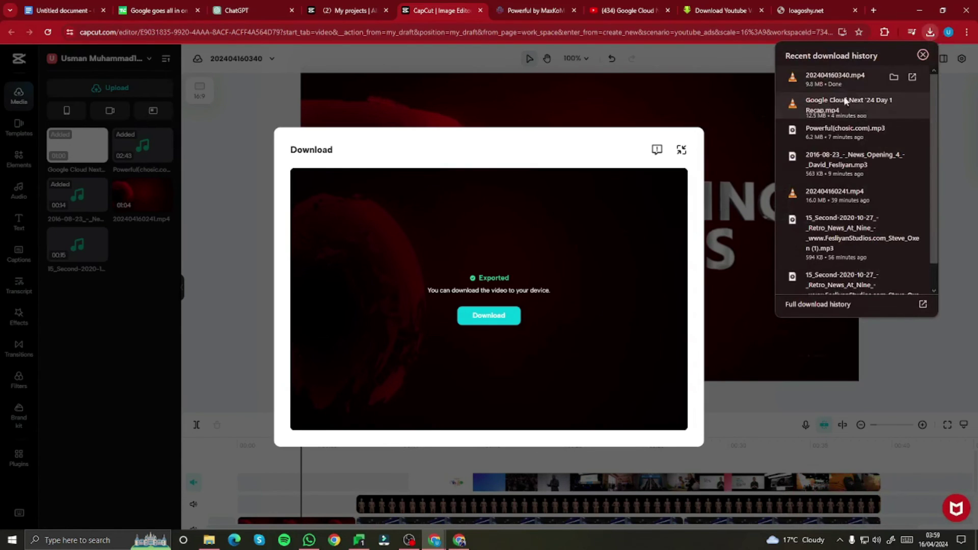
Open the exported 202404160340.mp4 in VLC media player.
click(852, 80)
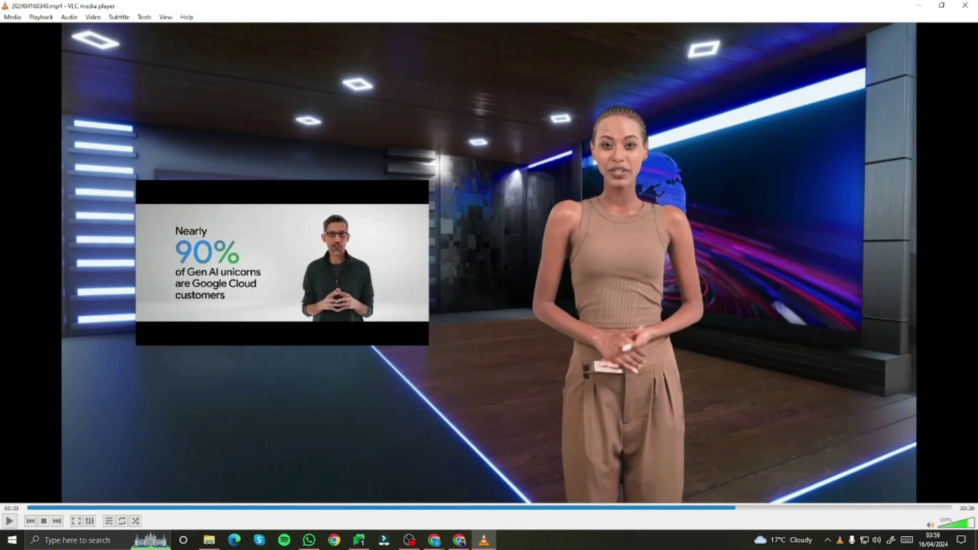
Seek the VLC playback to 00:26, 00:22, 00:20 and 00:08 to check the recap inset.
drag(741, 511, 666, 505)
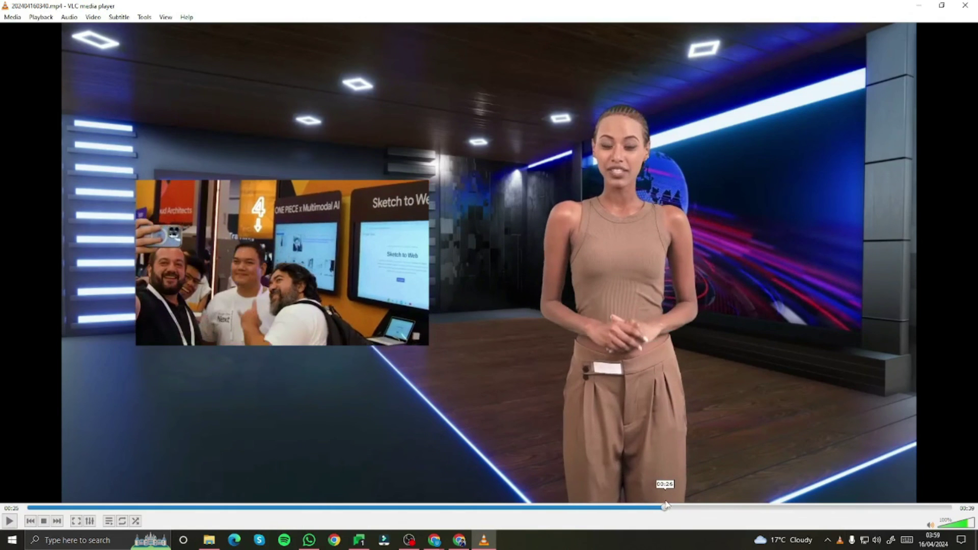
drag(666, 506, 525, 504)
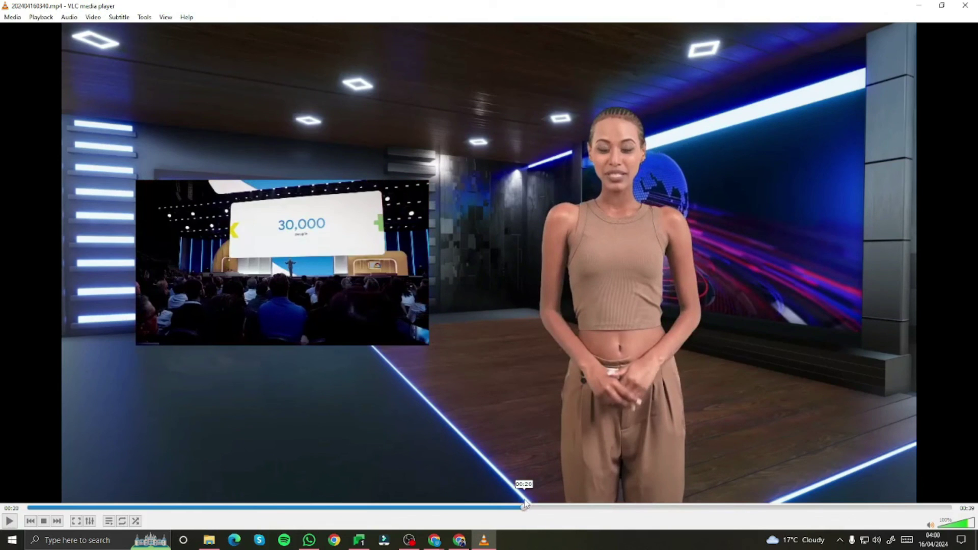
drag(525, 504, 513, 505)
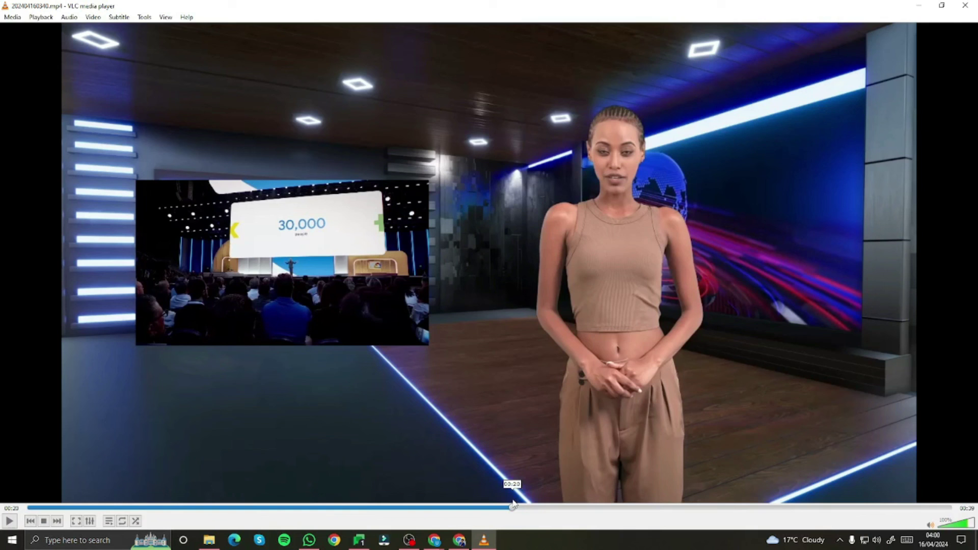
drag(511, 506, 880, 509)
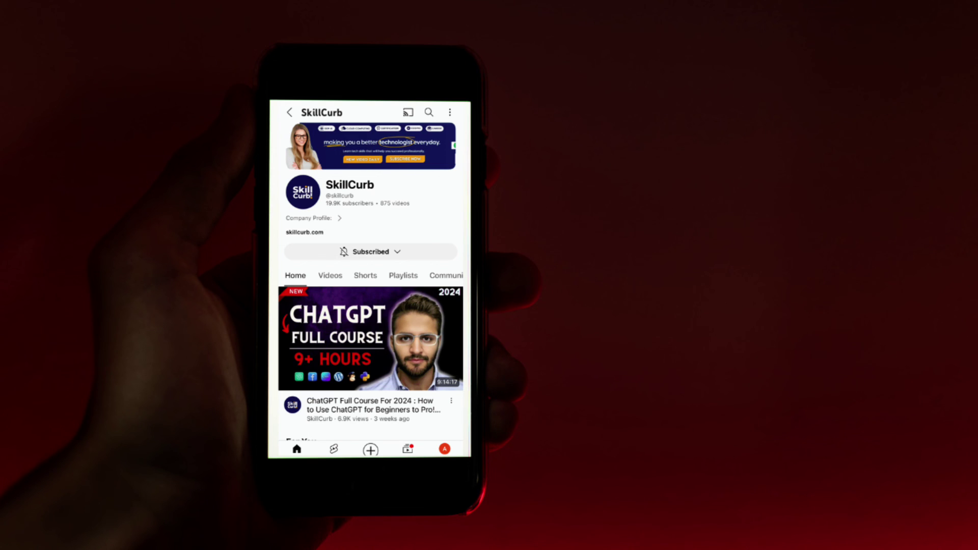